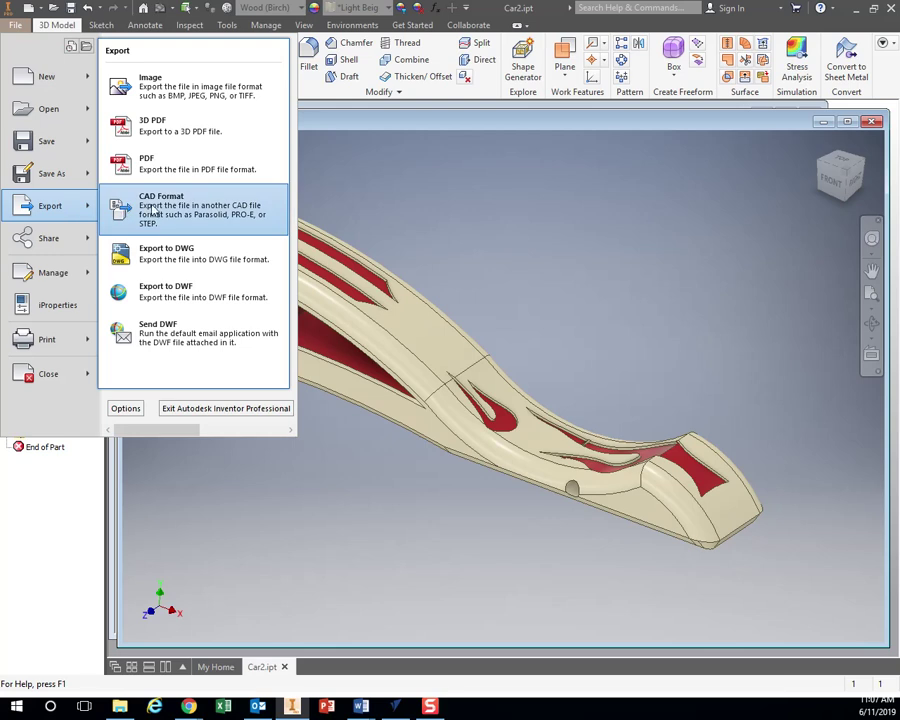
Step: Begin a CAD-format export of the car part with STL Files (*.stl) as the file type
left_click(148, 206)
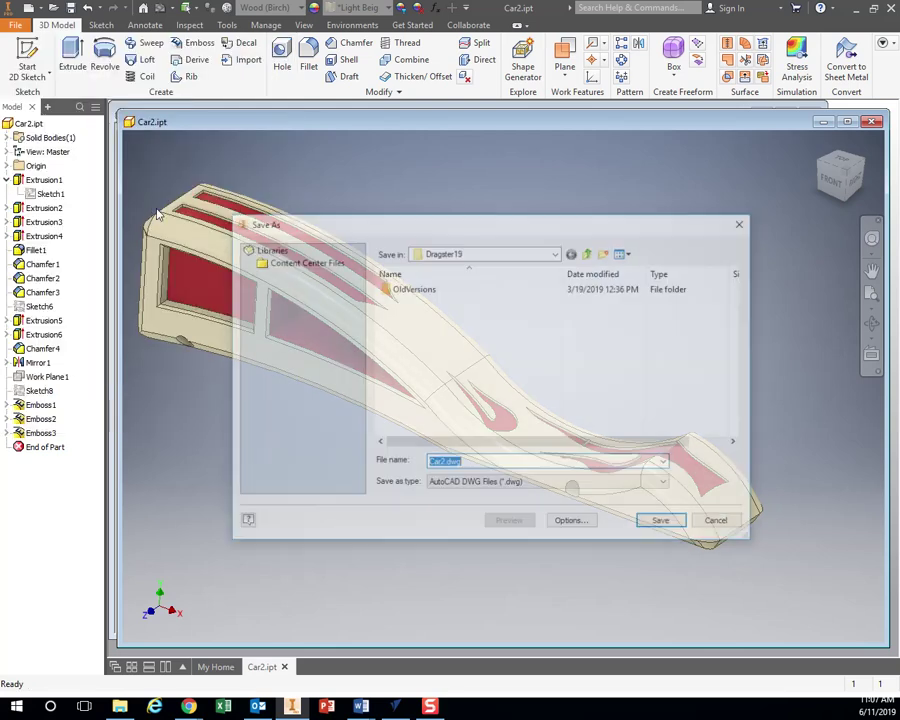
left_click(478, 485)
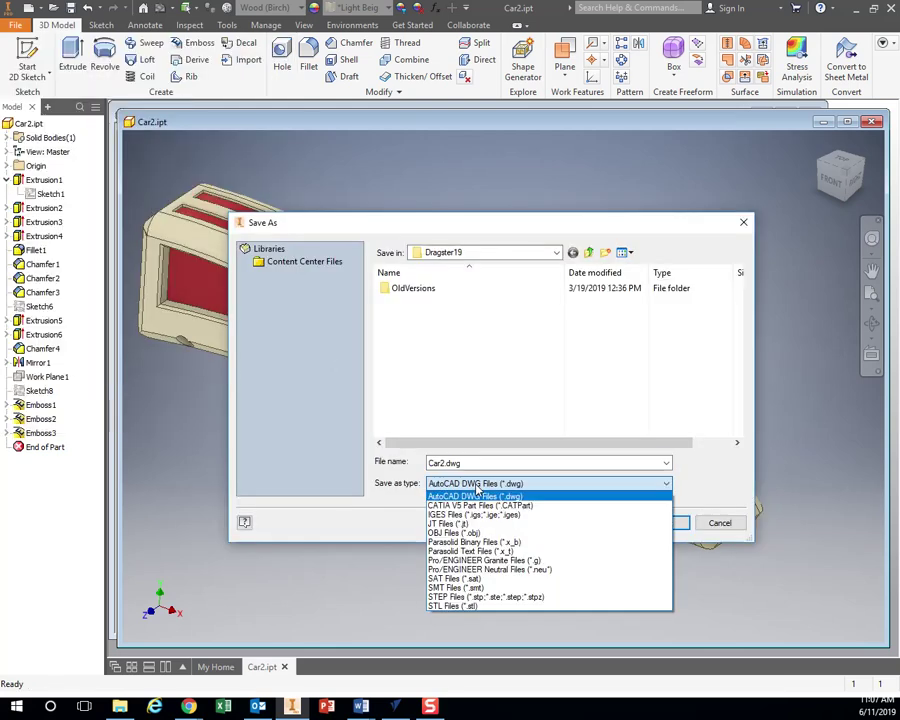
left_click(459, 607)
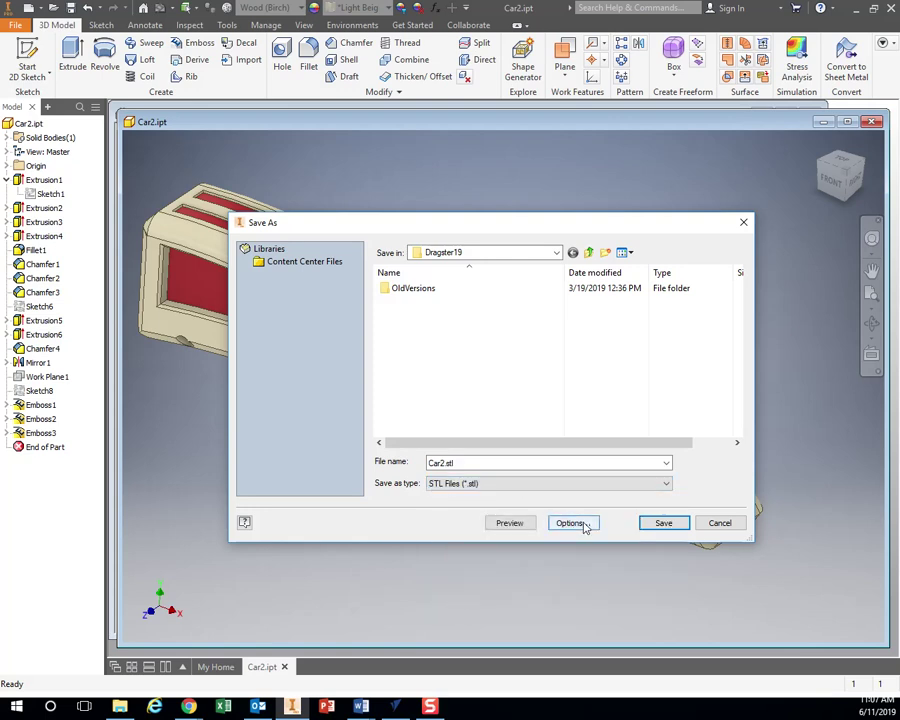
Step: Configure the STL export options with millimeter units and High resolution
left_click(580, 525)
left_click(185, 187)
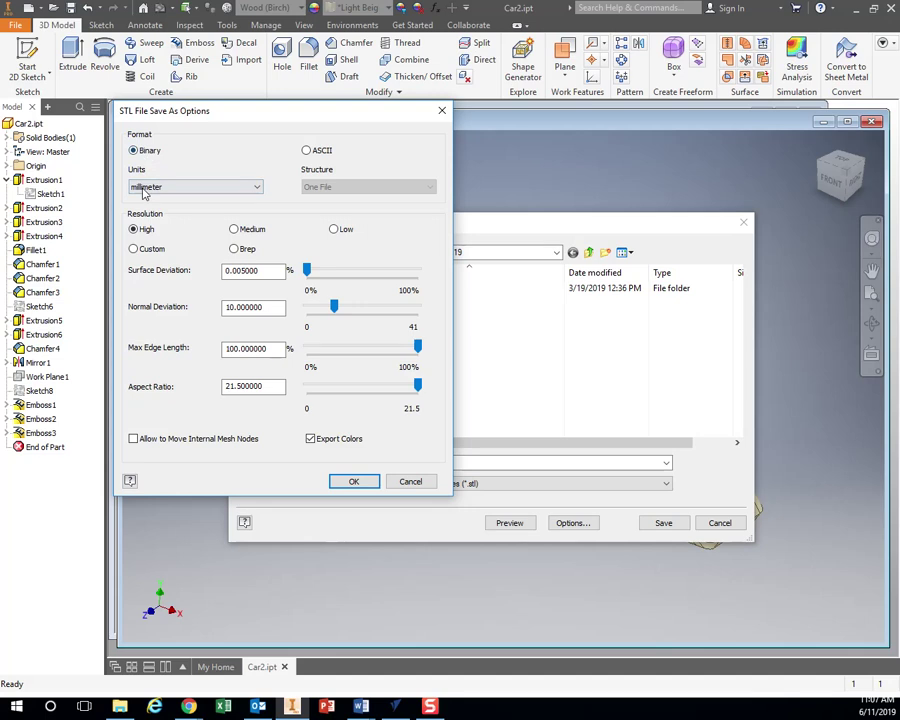
left_click(150, 190)
left_click(150, 238)
left_click(147, 231)
left_click(368, 482)
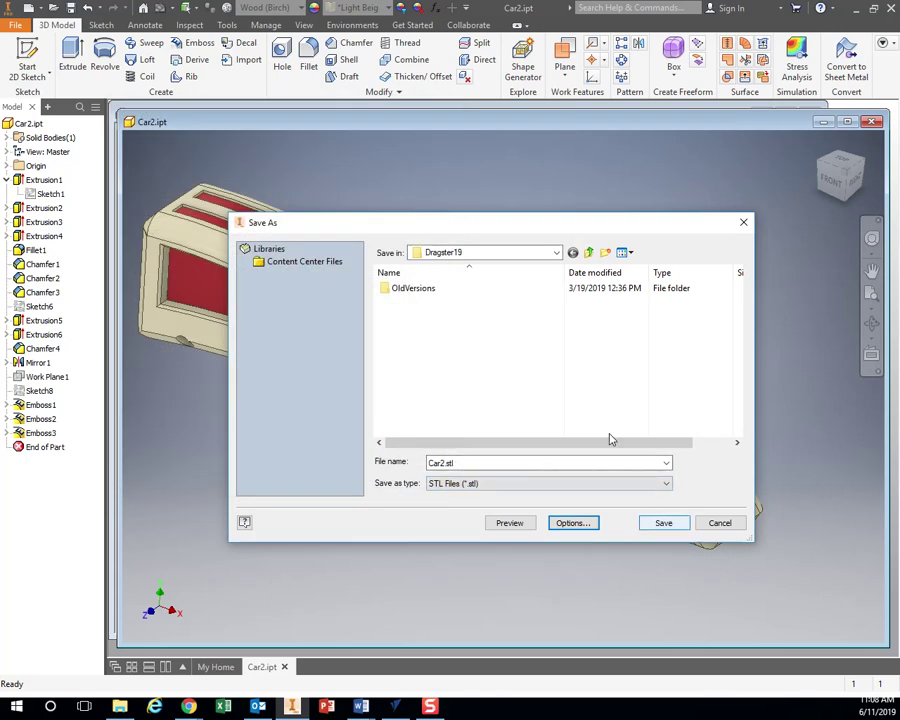
Step: Save the STL export to the Desktop as Car2.stl
left_click(555, 253)
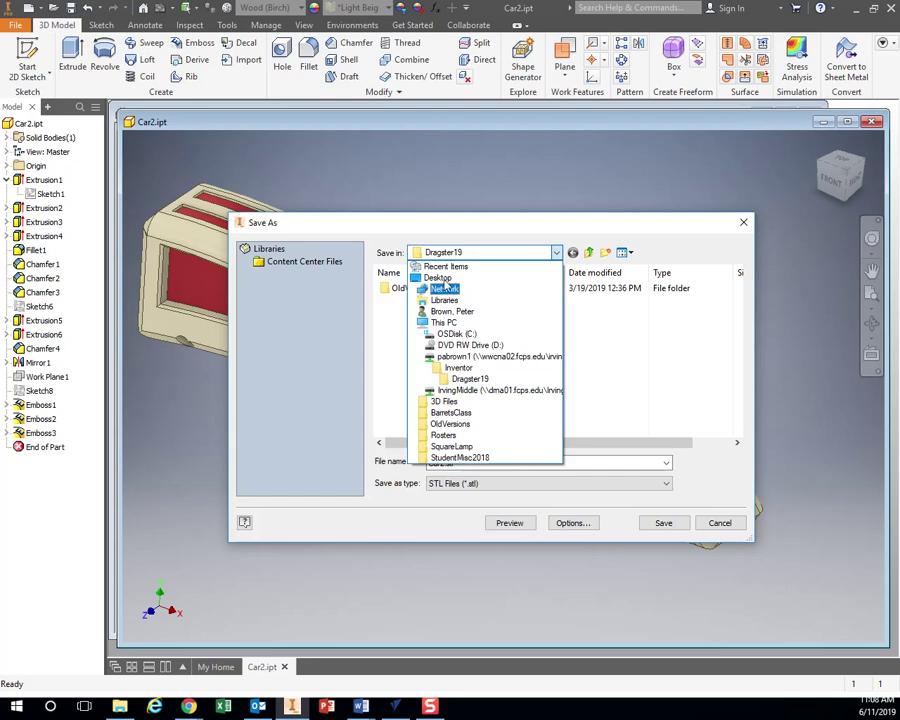
left_click(438, 277)
left_click(679, 524)
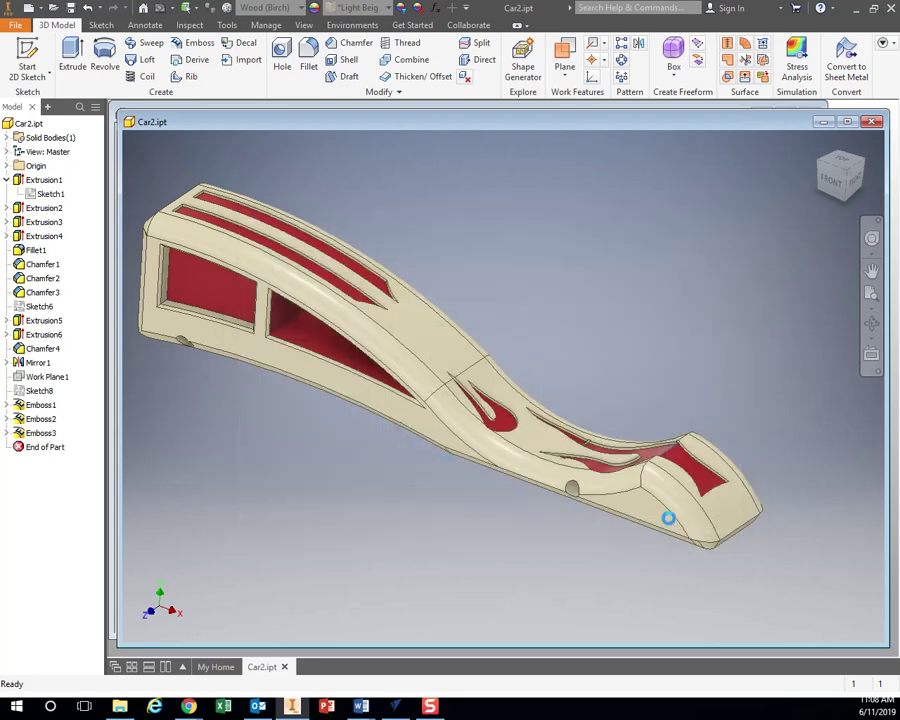
Step: Switch to VCarve Desktop and create a new file with its job units set to mm
mouse_move(397, 709)
left_click(397, 709)
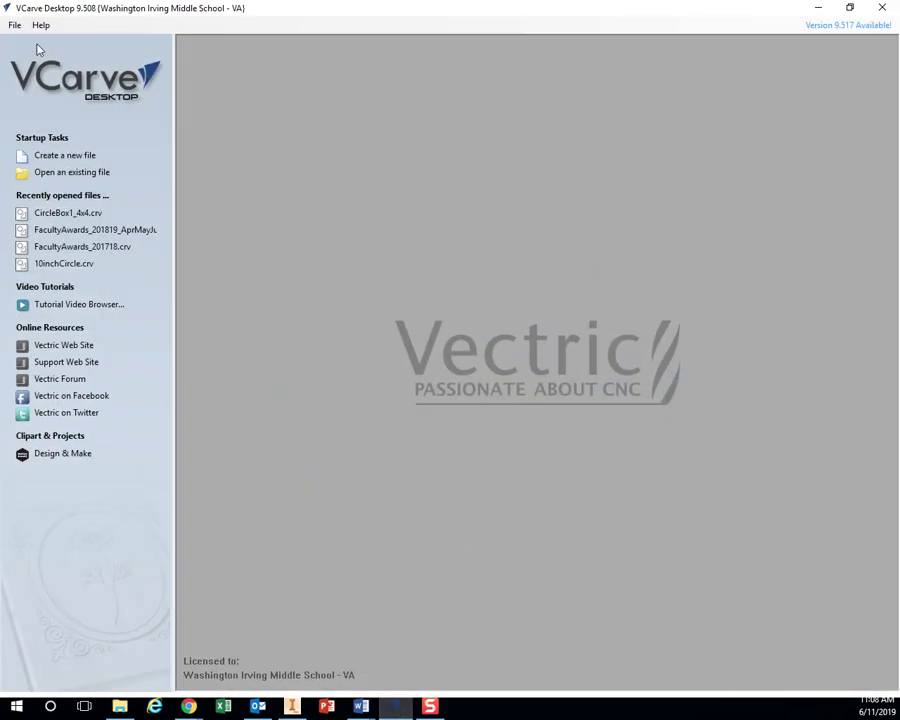
left_click(49, 156)
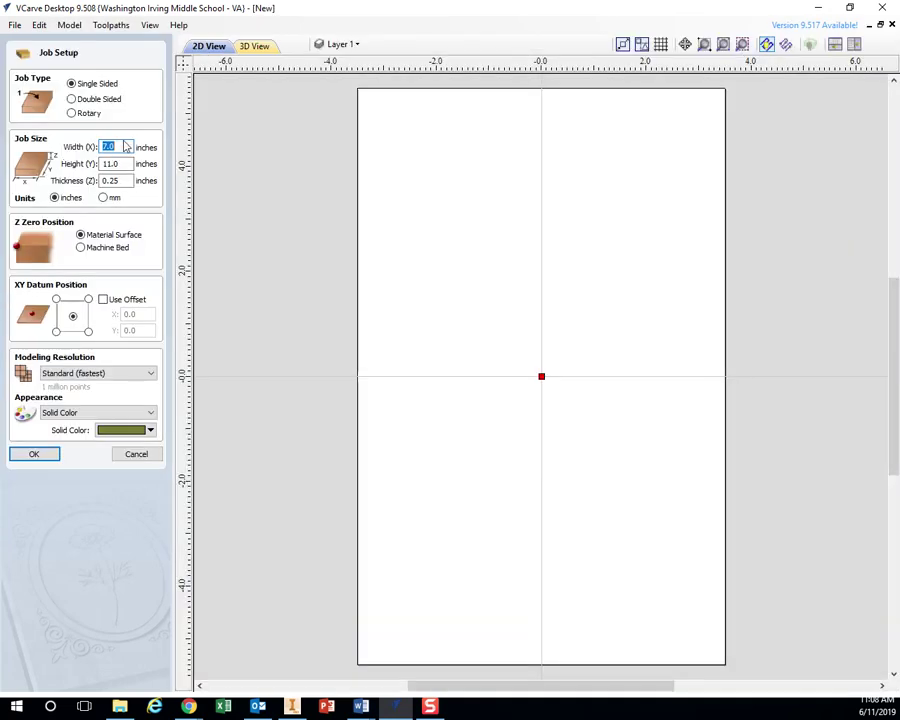
left_click(103, 197)
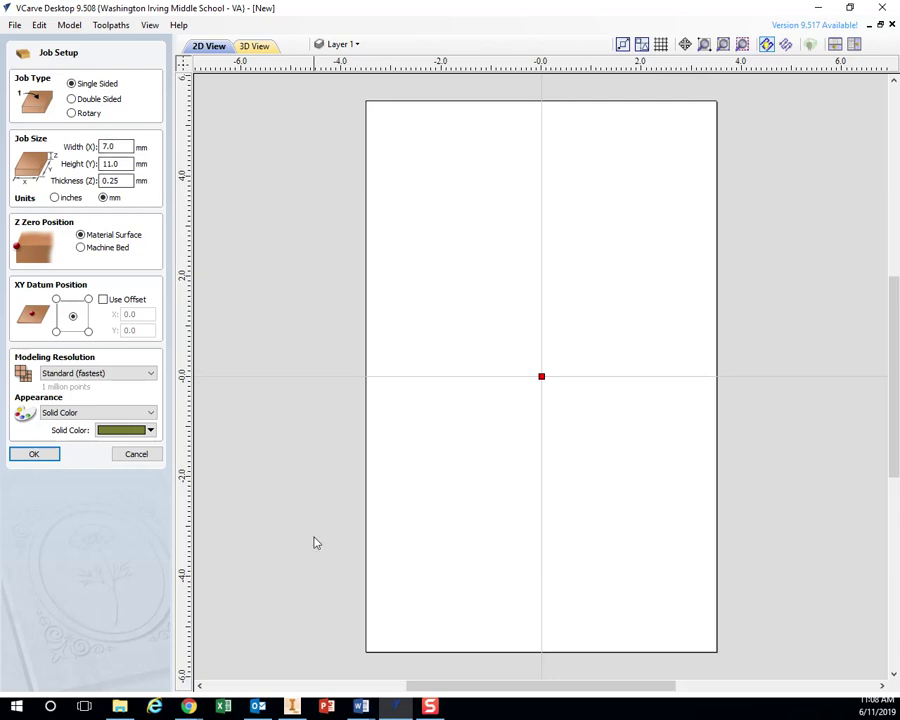
Step: Set the job size to 295 mm width, 70 mm height and 40 mm thickness
left_click(90, 150)
type("295")
left_click(77, 164)
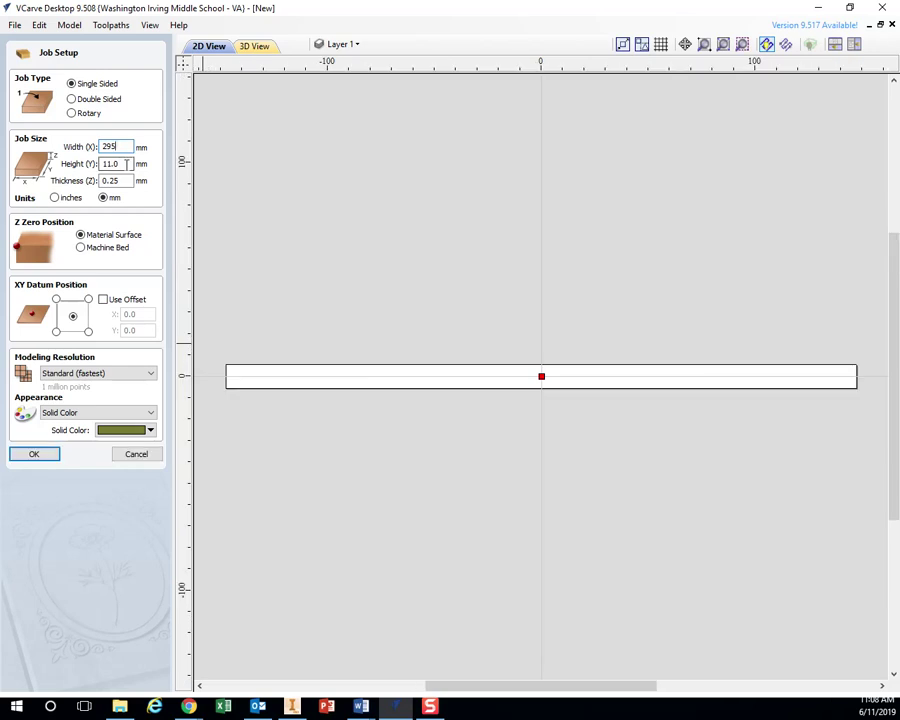
type("70")
left_click(77, 181)
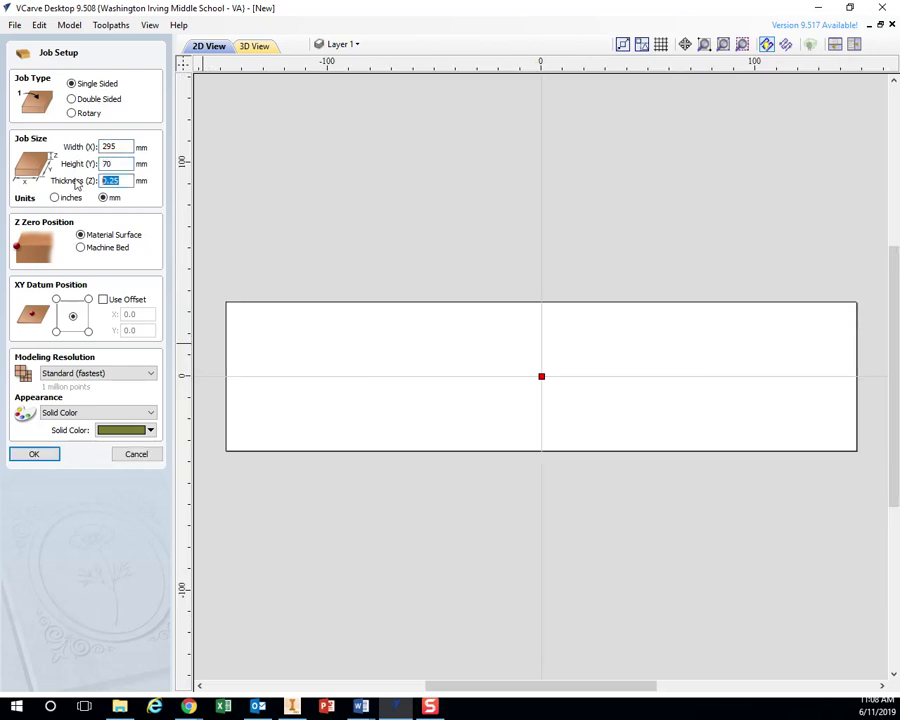
type("40")
Step: Highlight the Extrusion1 block of the car in Inventor for reference, and return to VCarve to accept the job setup
key("alt+Tab")
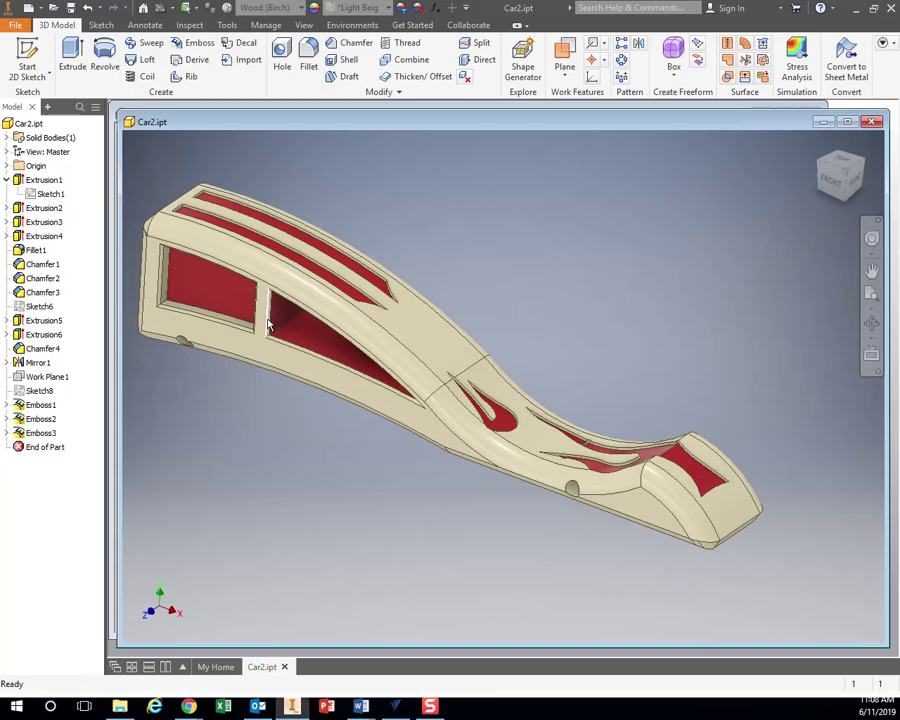
left_click(56, 180)
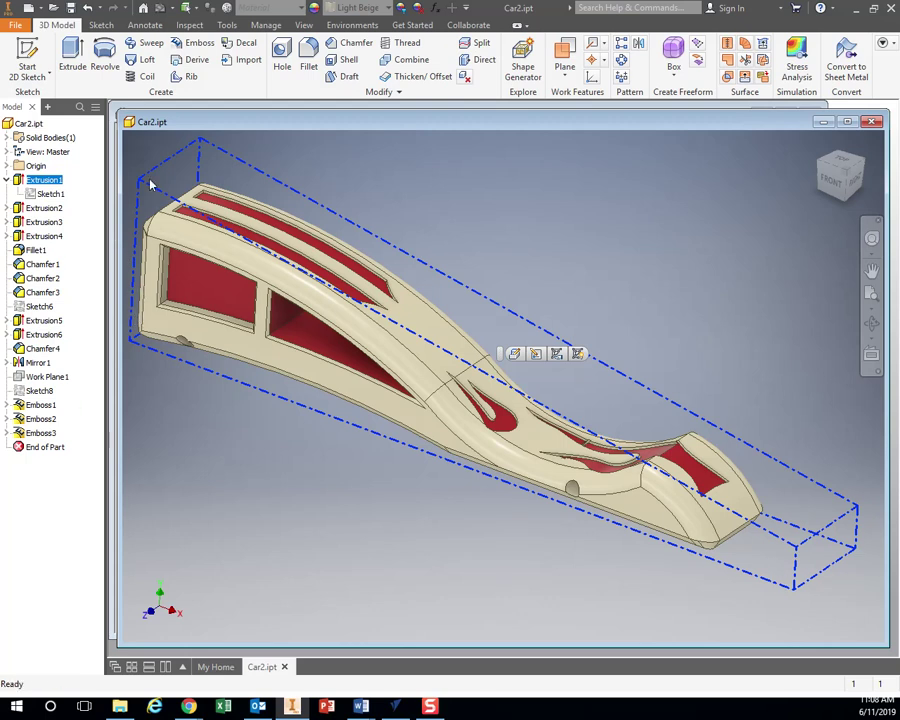
left_click(398, 706)
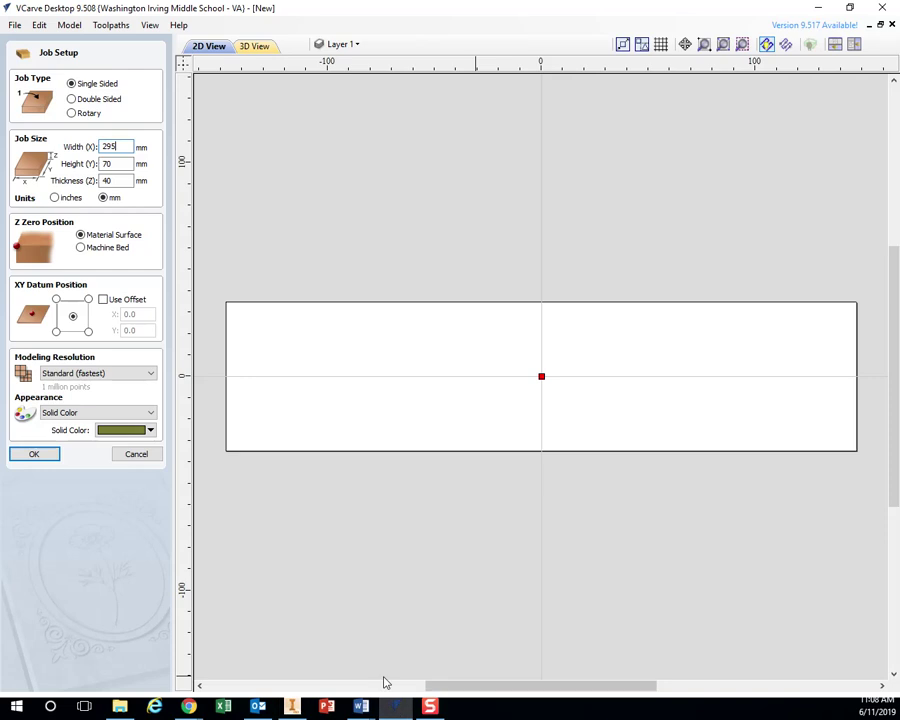
left_click(34, 455)
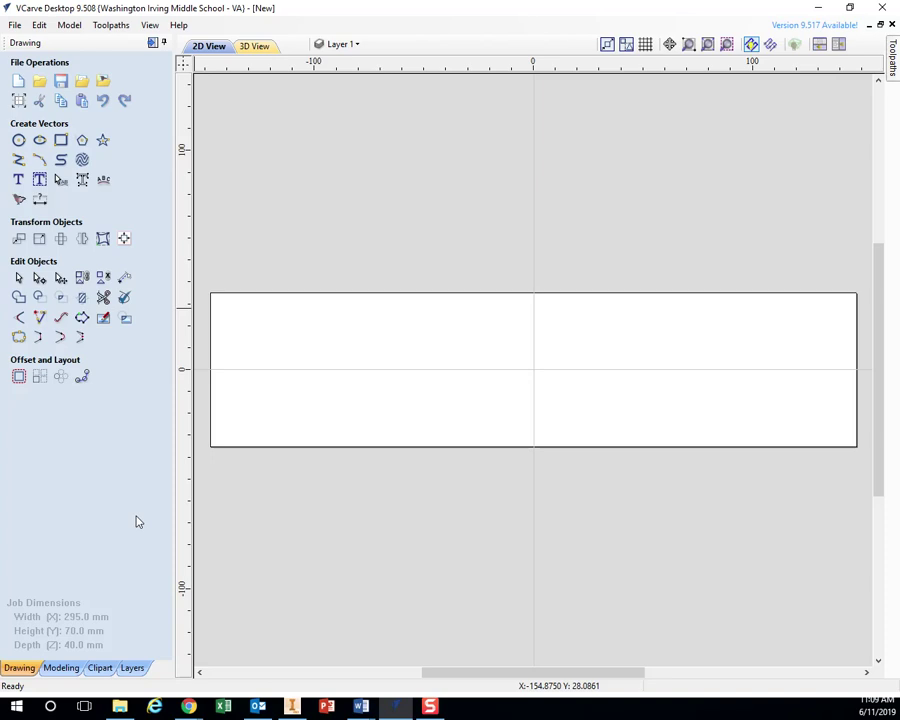
Step: Import the 3D model Car2.stl from the Desktop into the job
left_click(60, 668)
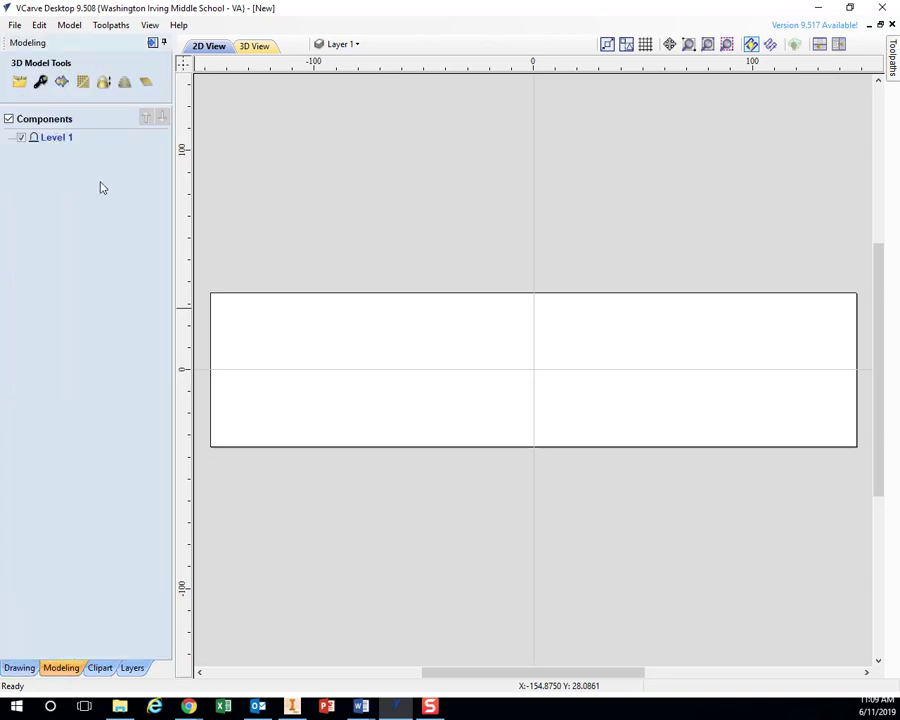
left_click(21, 86)
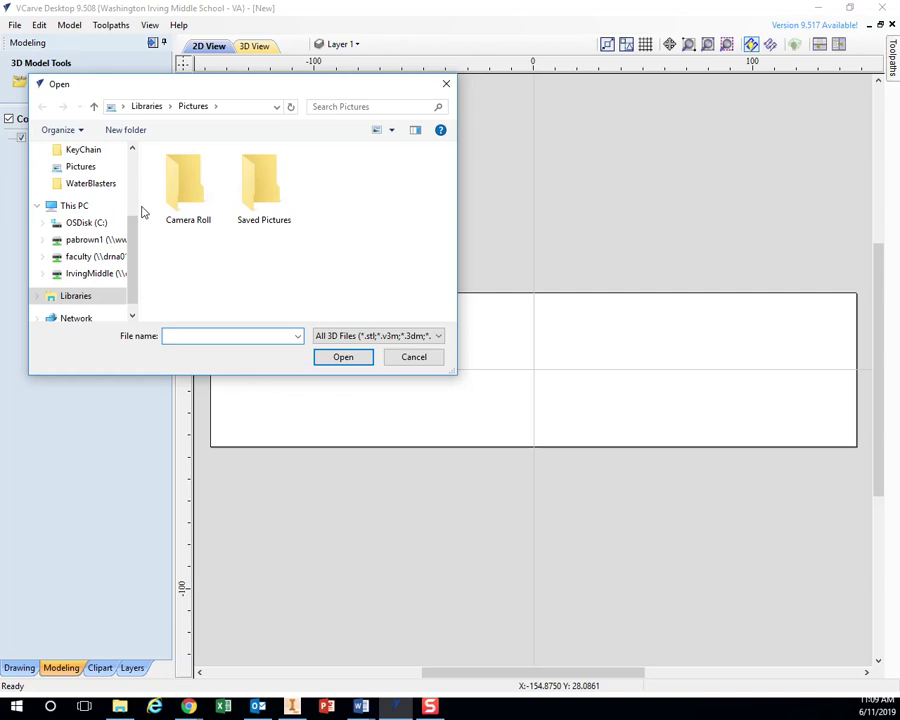
scroll(138, 245, "up", 5)
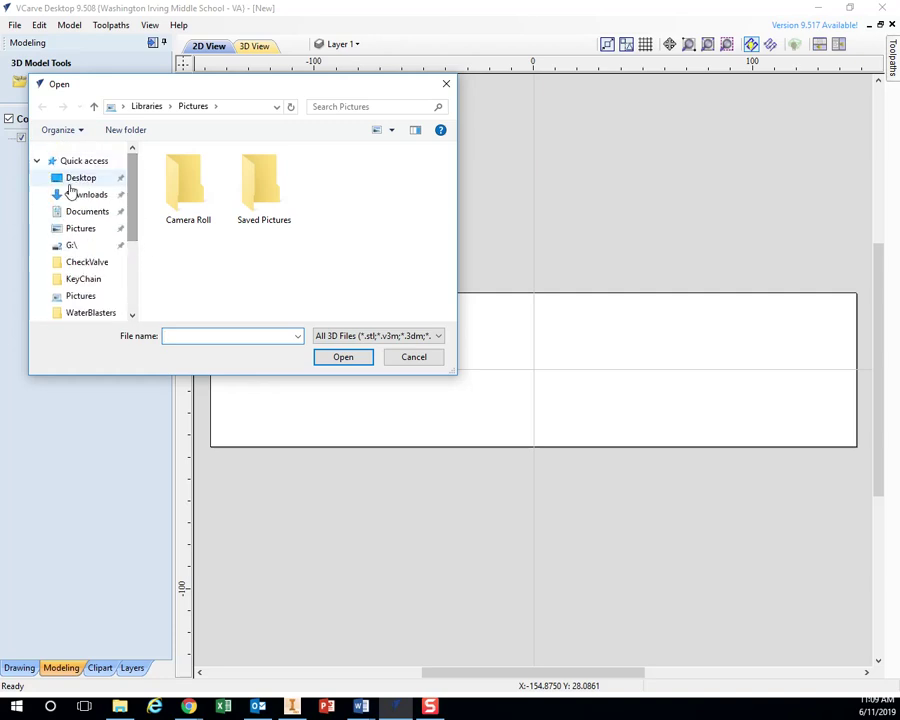
left_click(80, 179)
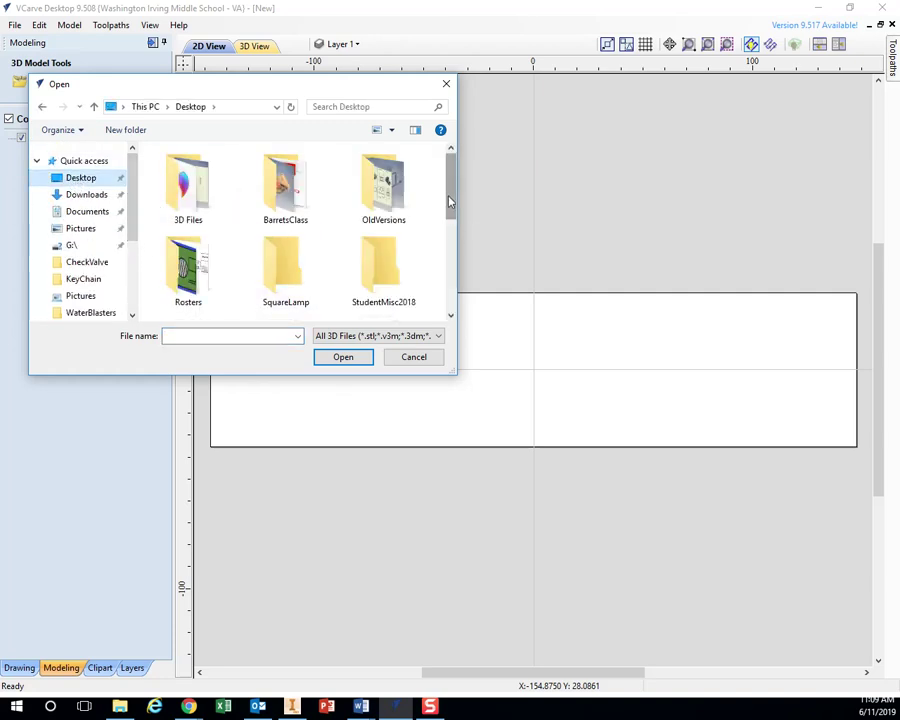
scroll(442, 240, "down", 5)
scroll(436, 265, "up", 3)
left_click(384, 243)
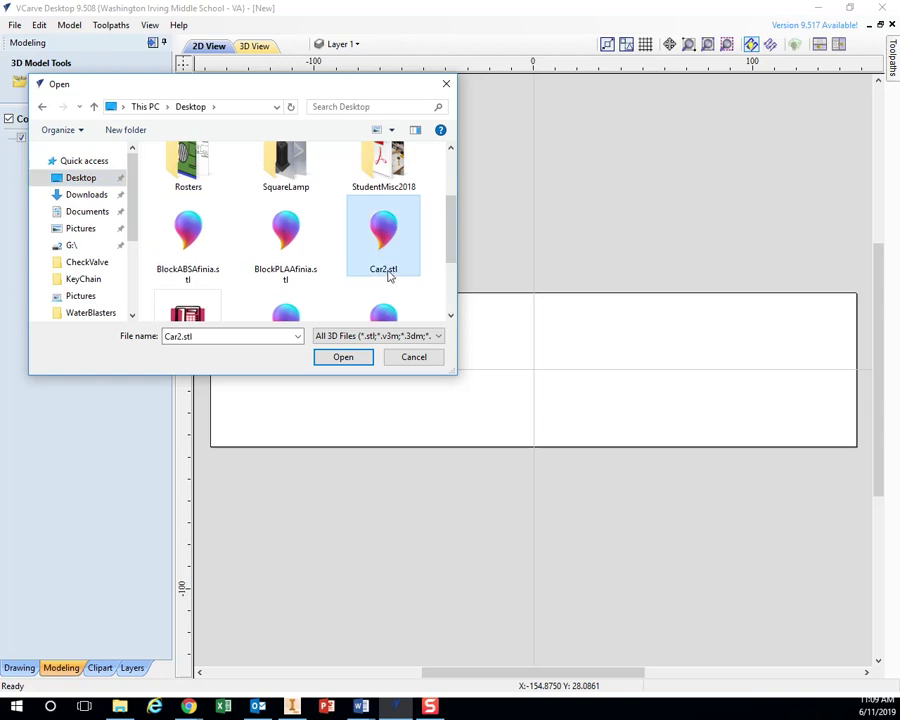
left_click(350, 360)
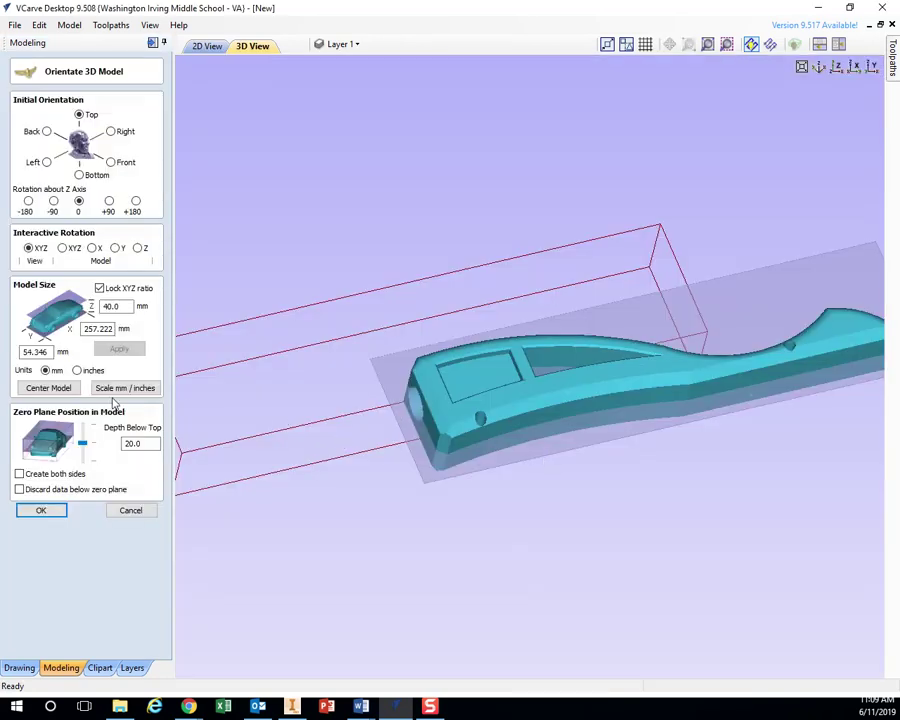
Step: Center the imported car model and set its zero plane depth below top to 19.0 mm, accepting the orientation
left_click(61, 393)
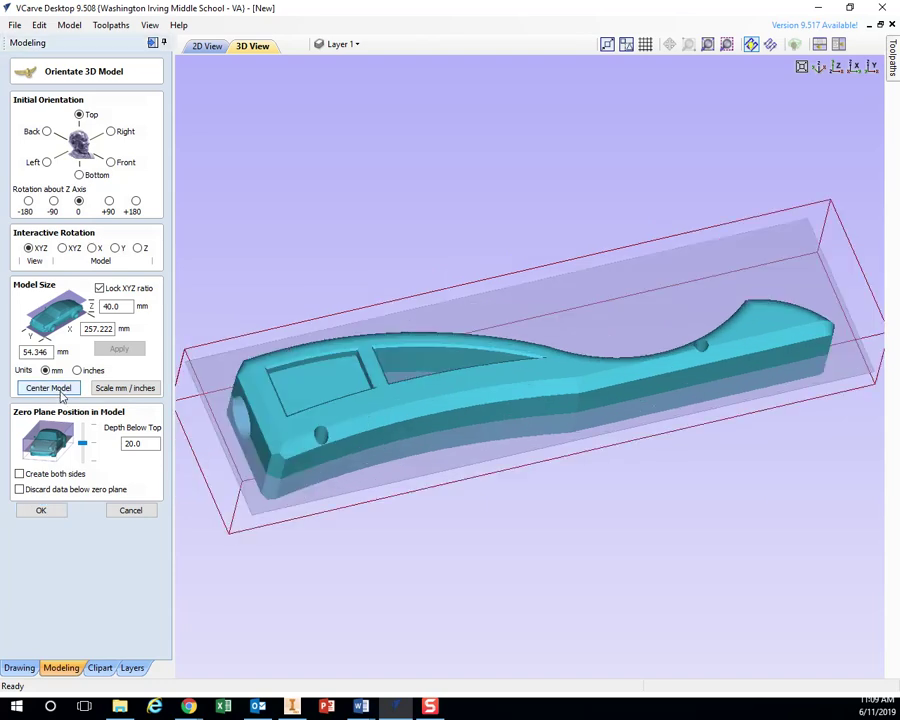
mouse_move(400, 555)
left_mouse_down()
mouse_move(392, 569)
mouse_move(410, 552)
left_mouse_up()
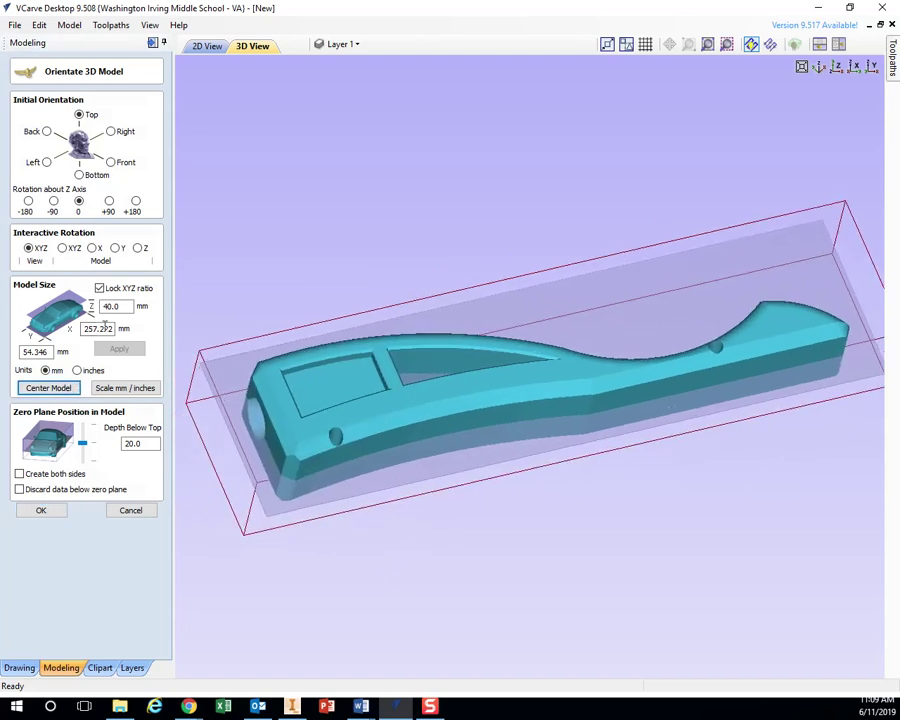
key("Tab")
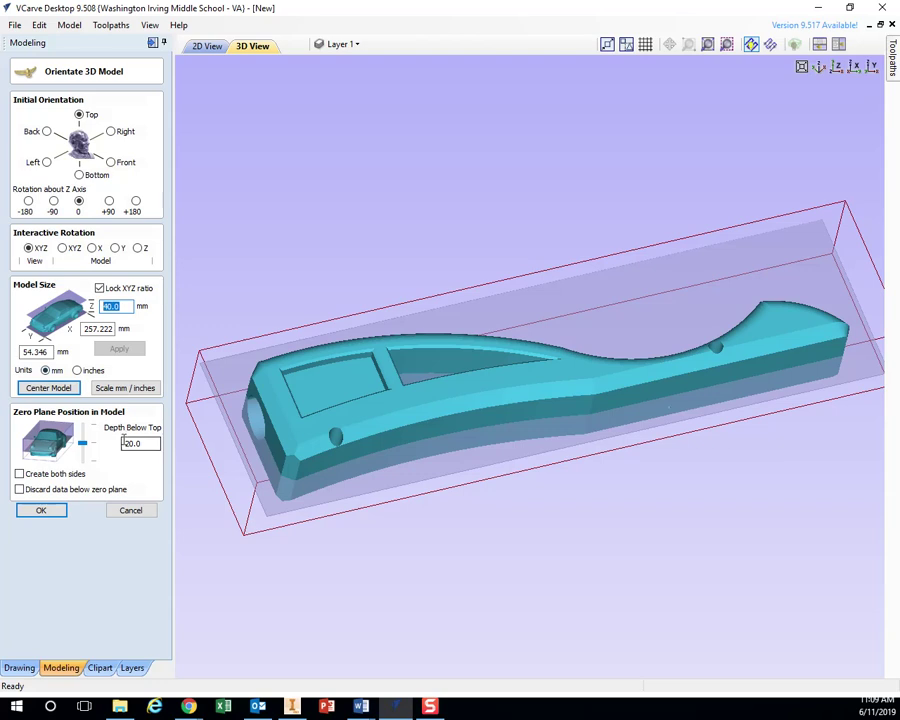
left_click(138, 443)
key("Return")
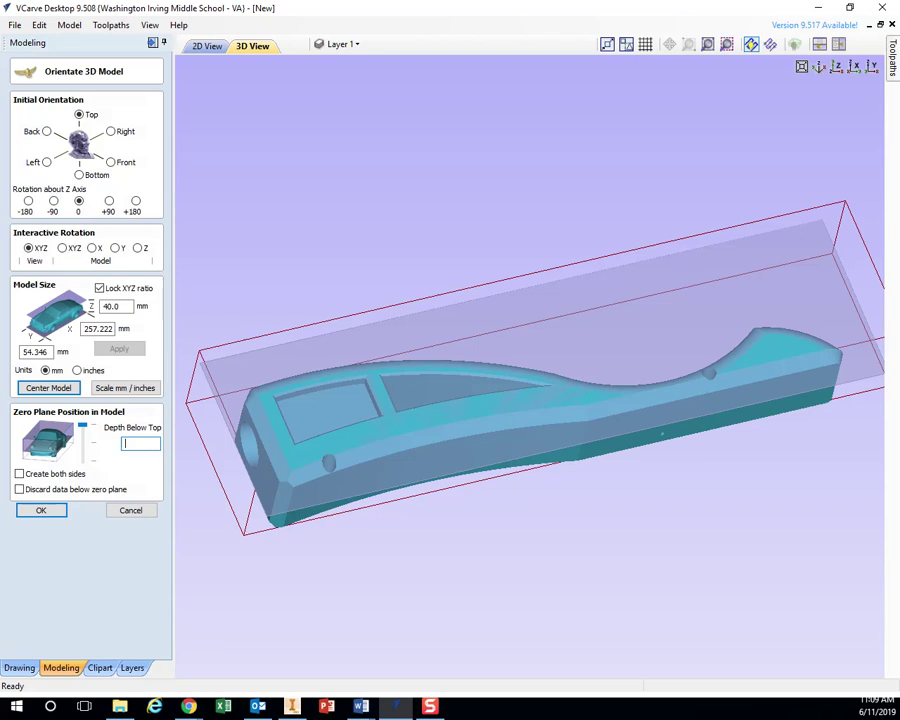
key("Return")
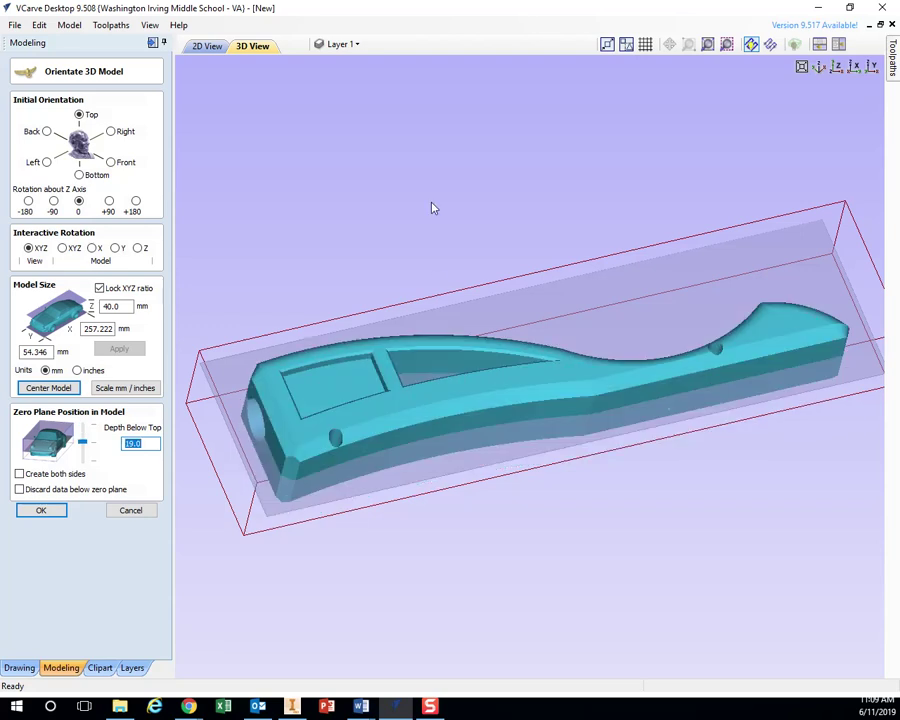
left_click(52, 513)
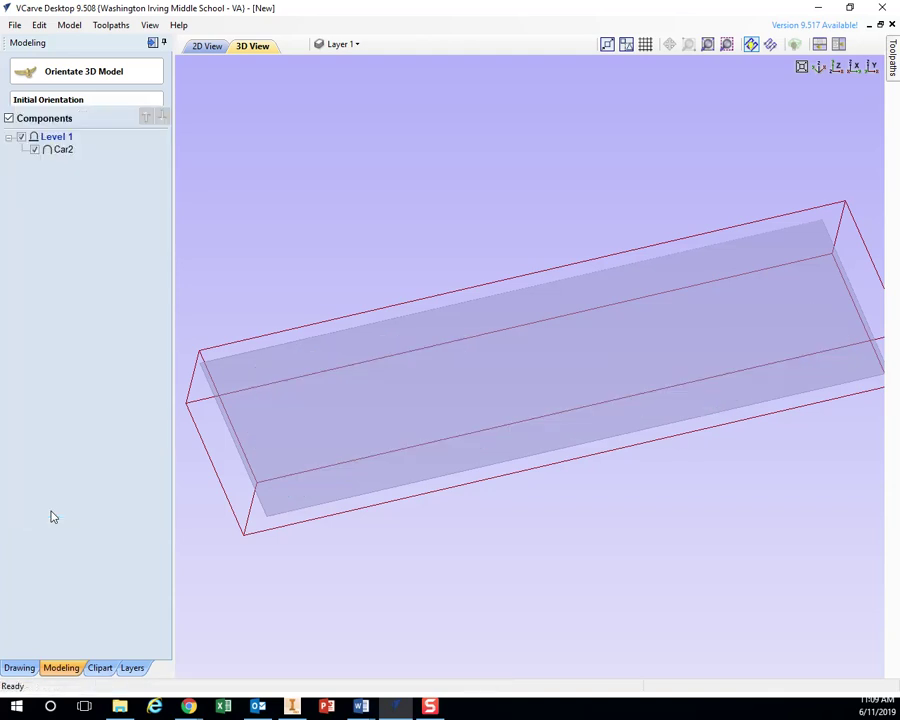
Step: In the 2D view, move the car model toward the material's lower-left corner, centered at about X -13.4, Y -5.6 mm
left_click(207, 47)
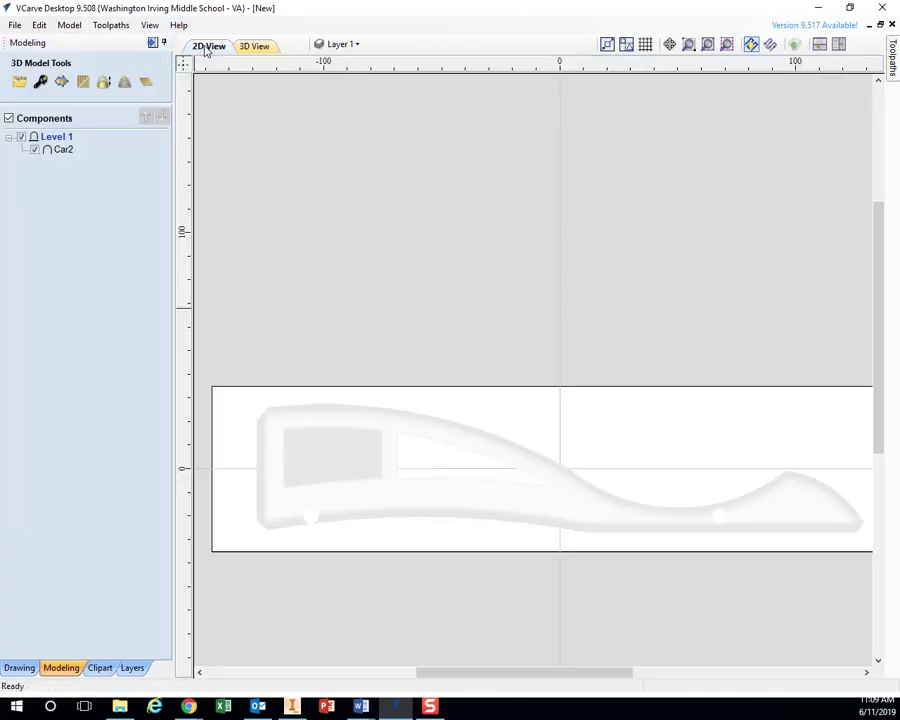
left_click(414, 514)
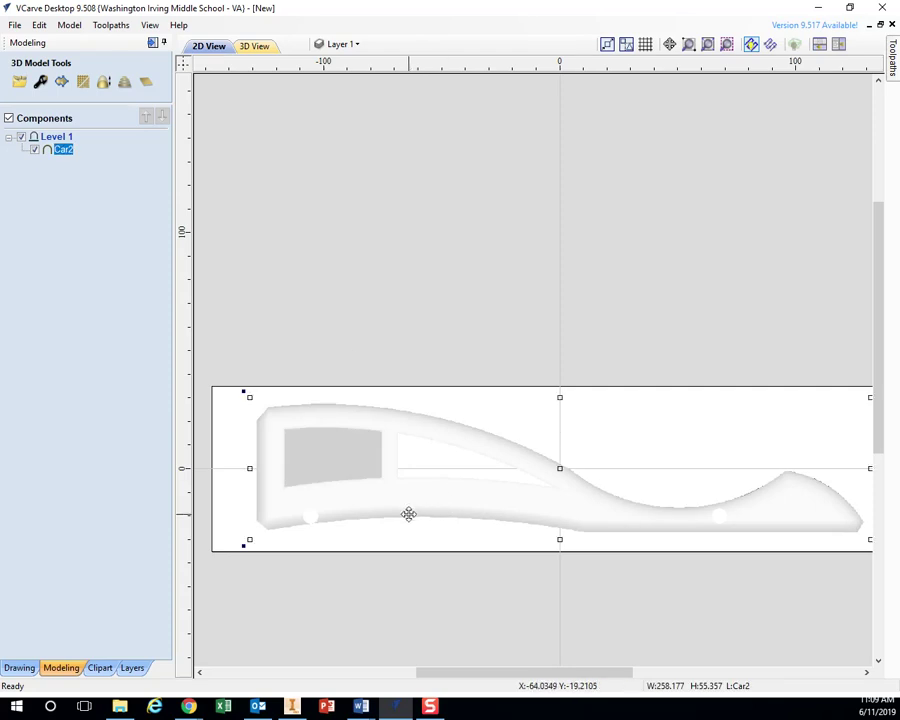
left_click_drag(405, 513, 340, 542)
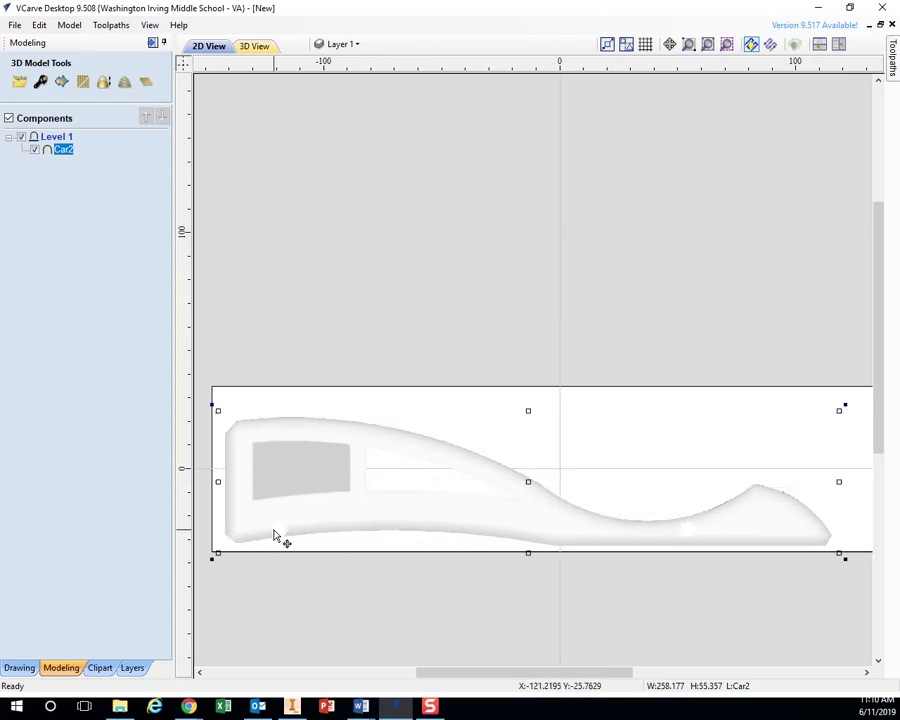
Step: Start an absolute move of the car model, anchored at its lower-left corner
left_click(20, 667)
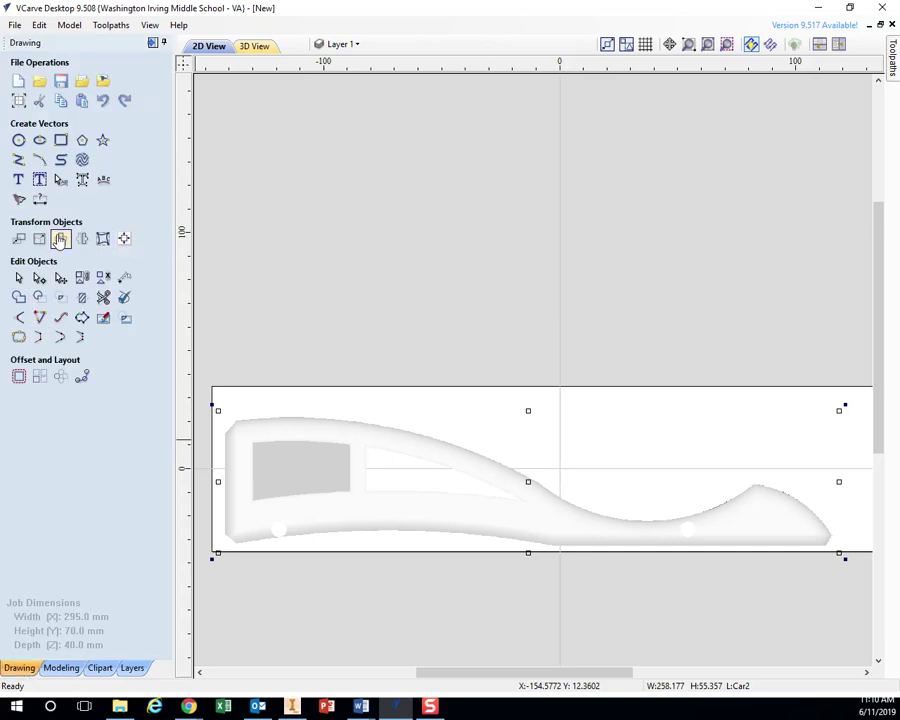
left_click(19, 239)
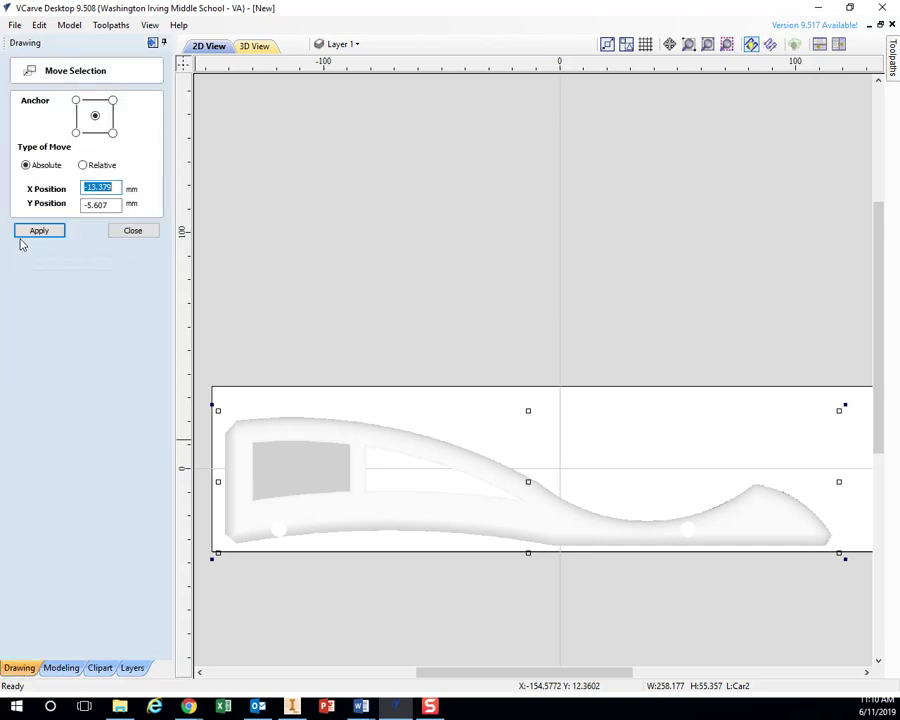
left_click(76, 132)
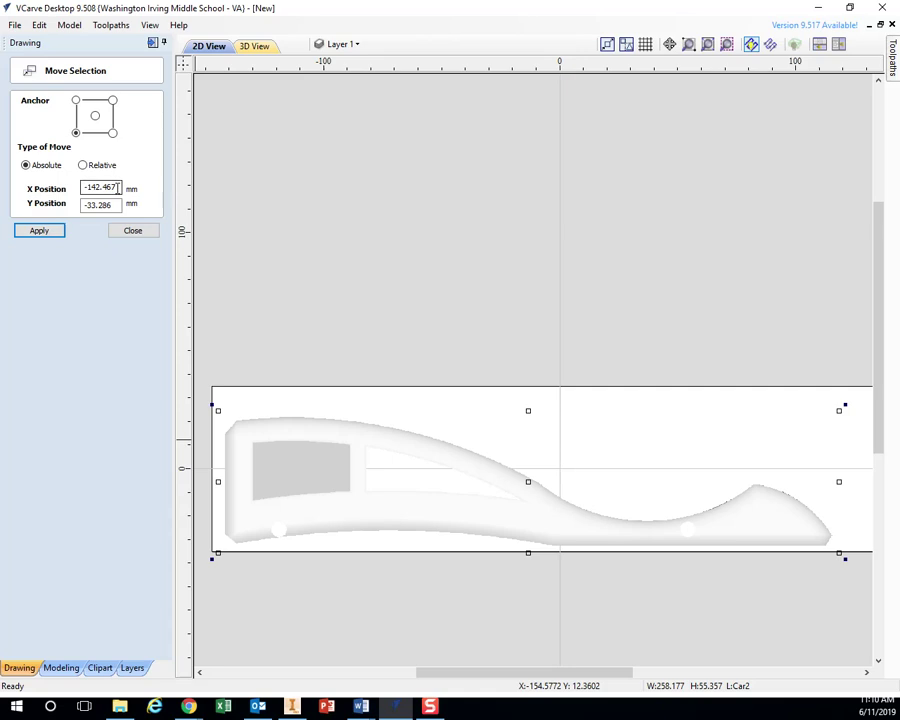
left_click(95, 116)
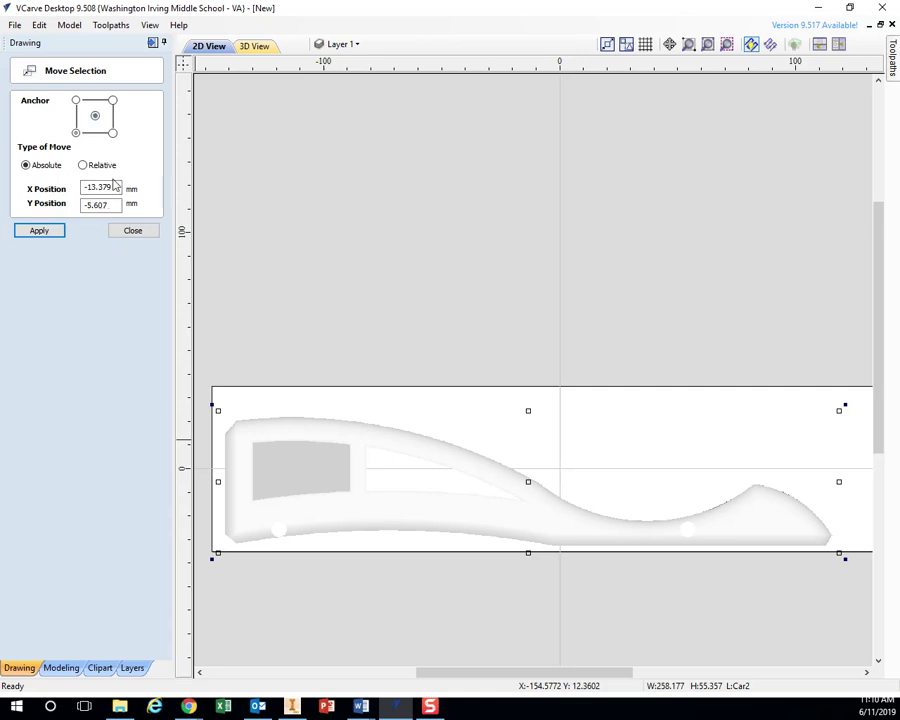
type("0")
key("Tab")
type("0")
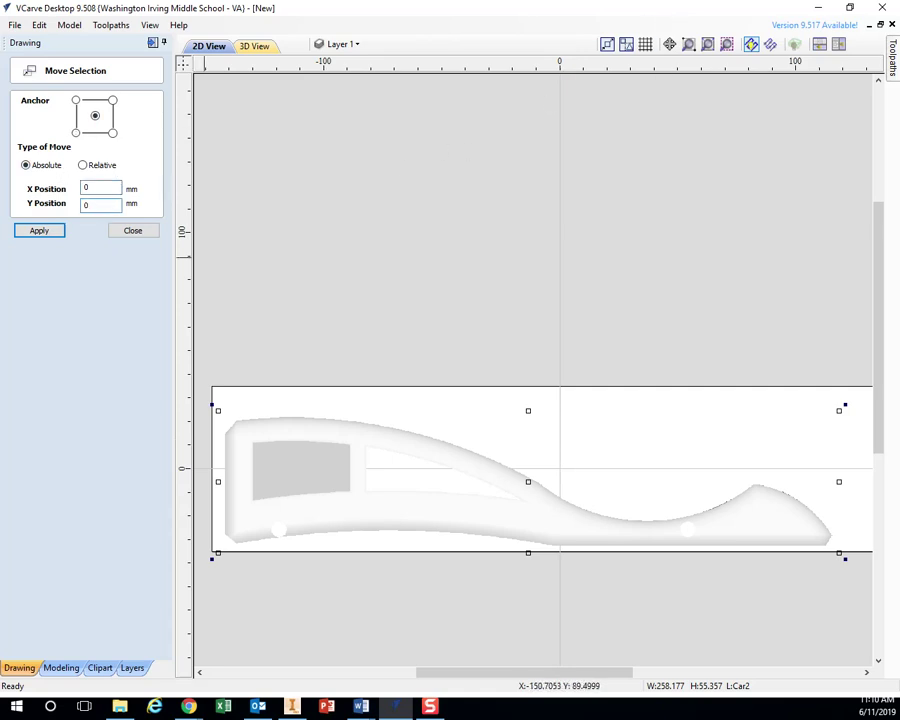
double_click(92, 205)
Step: Move the car model into the material's lower-left corner, with its lower-left anchor at about X -148.1, Y -35.1 mm
left_click(75, 132)
double_click(120, 188)
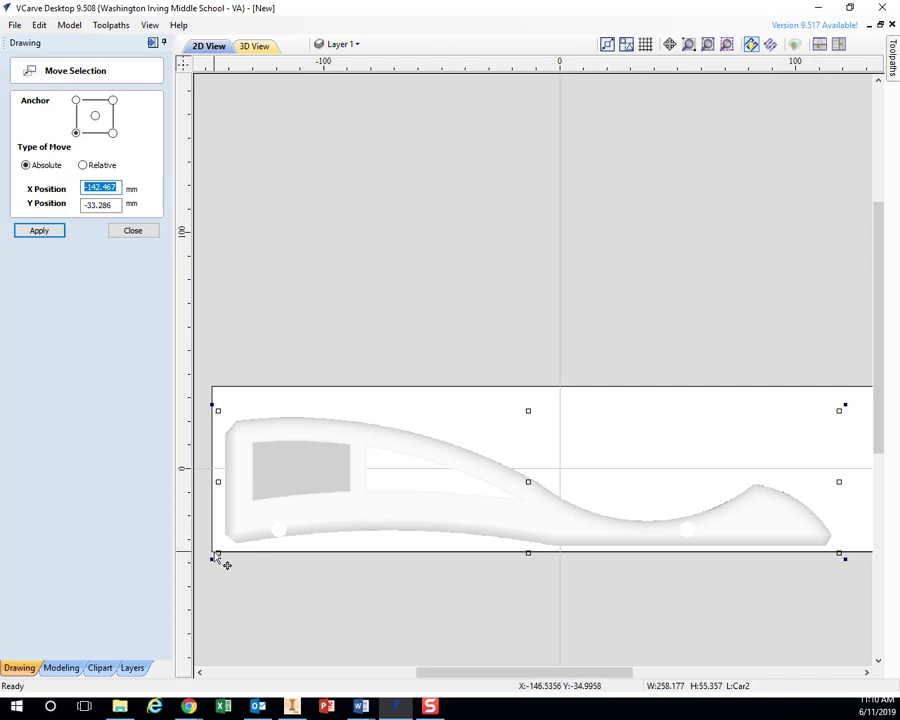
mouse_move(248, 526)
left_mouse_down()
mouse_move(242, 537)
mouse_move(238, 513)
left_mouse_up()
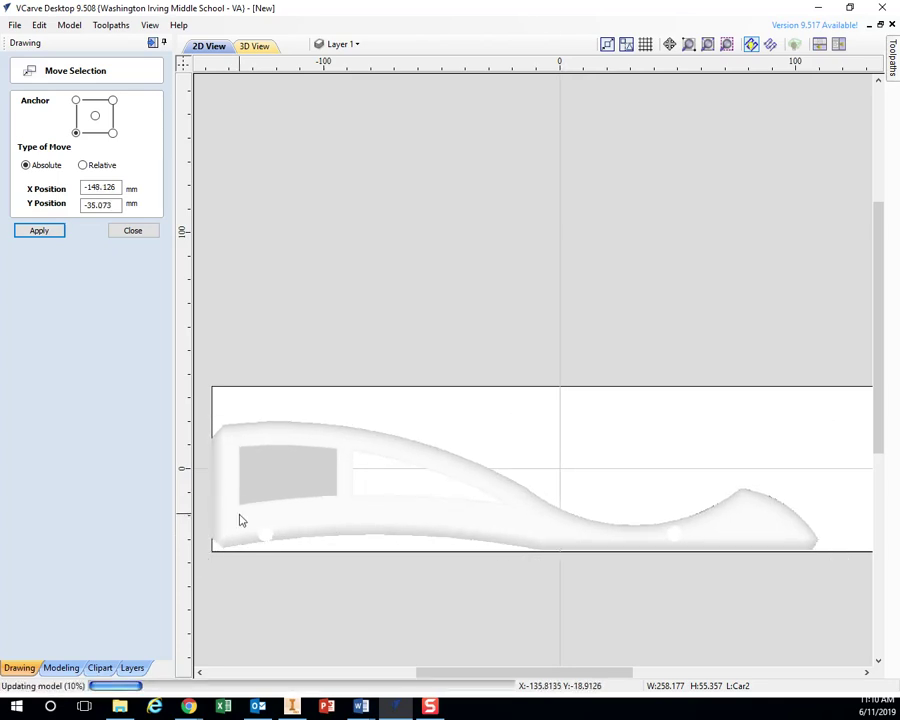
left_click(132, 232)
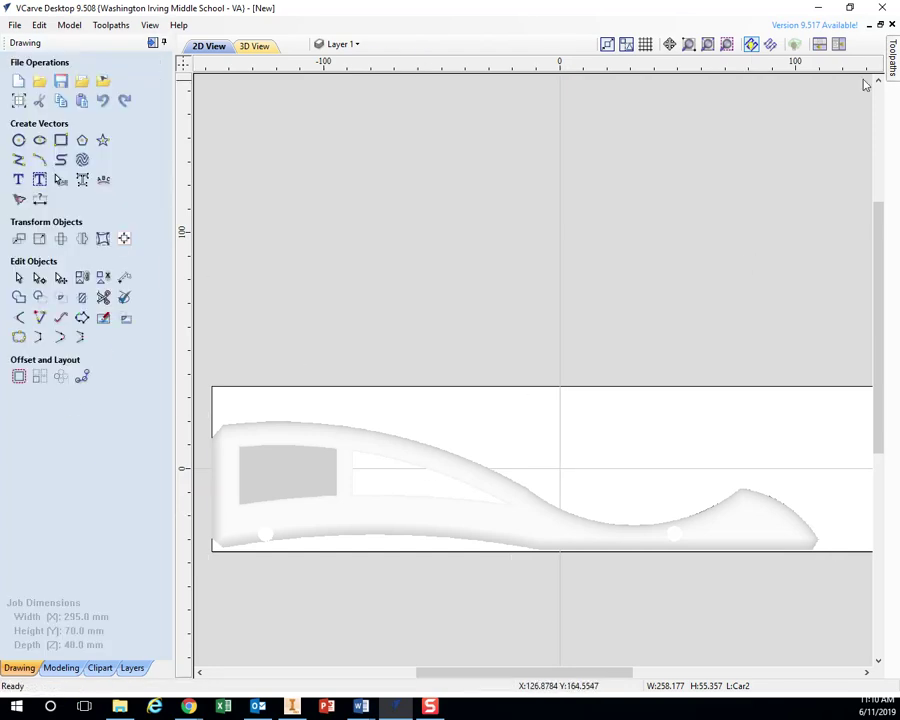
Step: Draw a closed polyline boundary about 262 × 60 mm around the car, starting at the material's lower-left corner and sloping down toward the nose
left_click(895, 73)
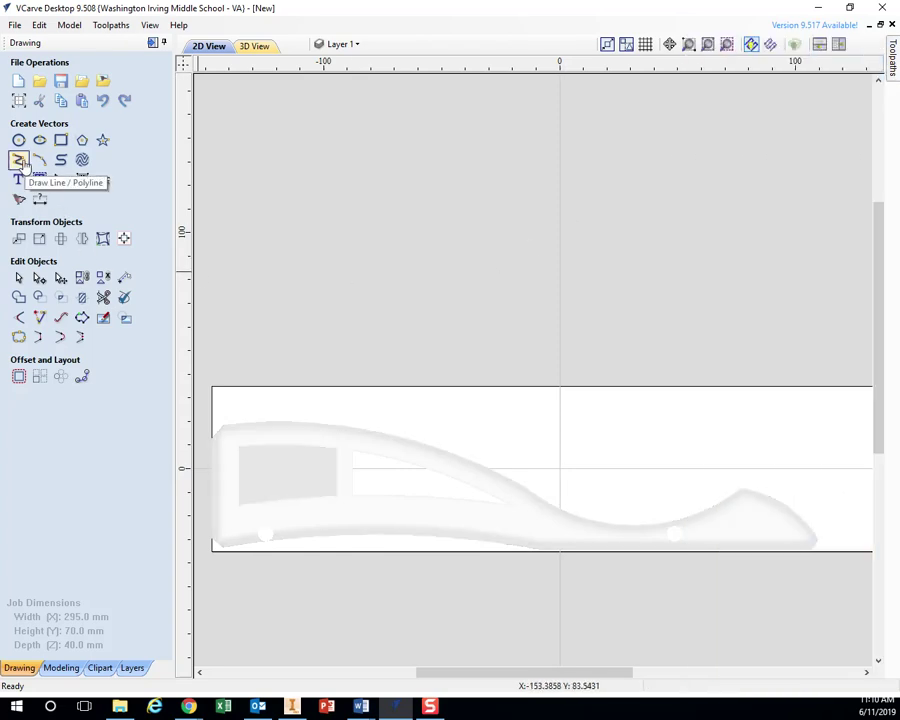
left_click(20, 161)
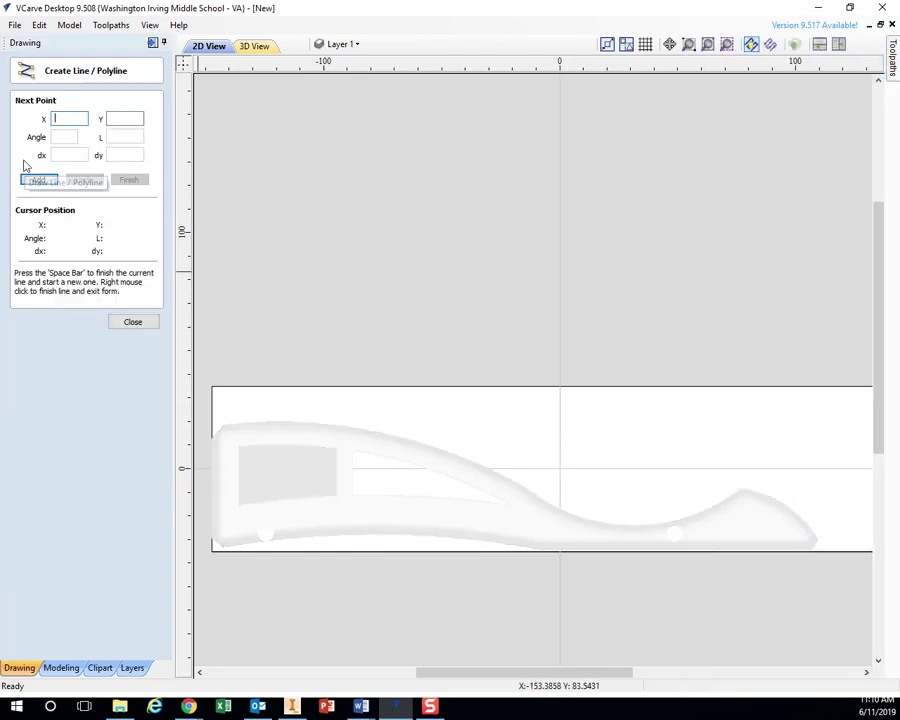
left_click(213, 556)
left_click(211, 409)
left_click(418, 409)
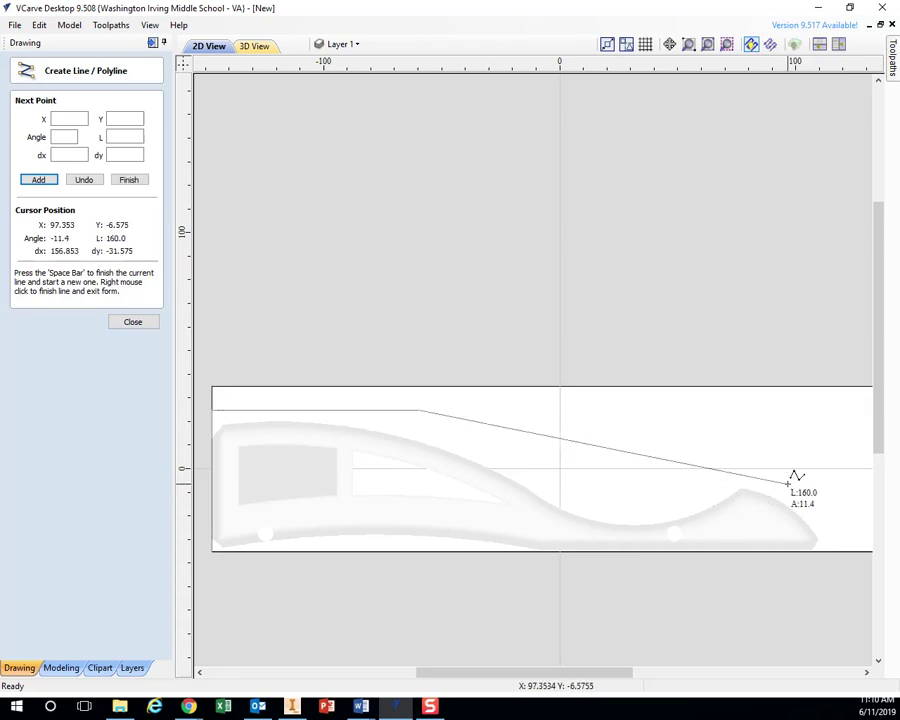
left_click(830, 497)
left_click(830, 551)
left_click(212, 551)
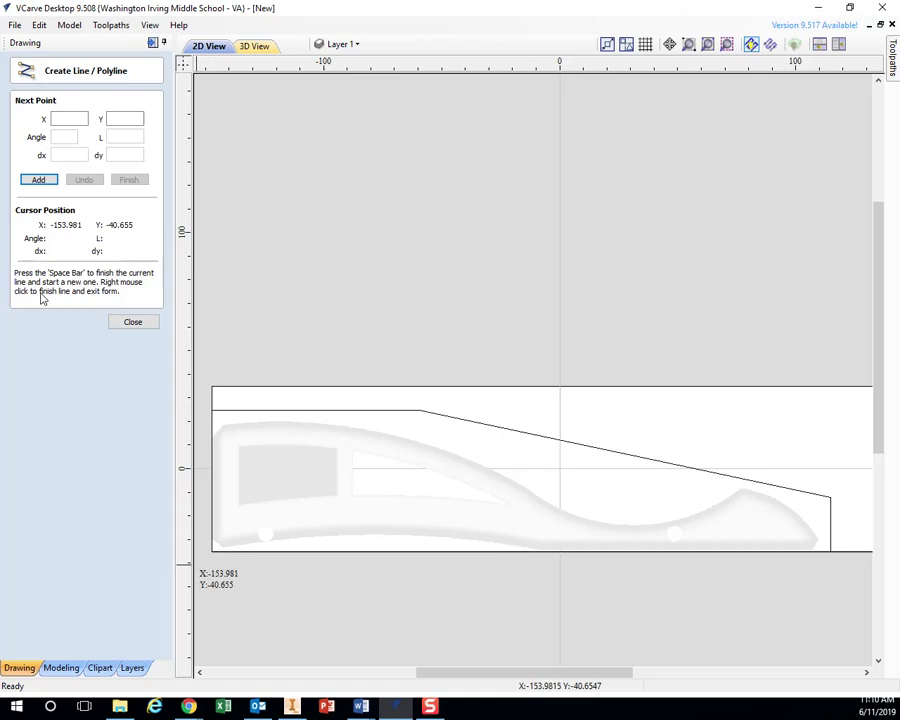
left_click(144, 326)
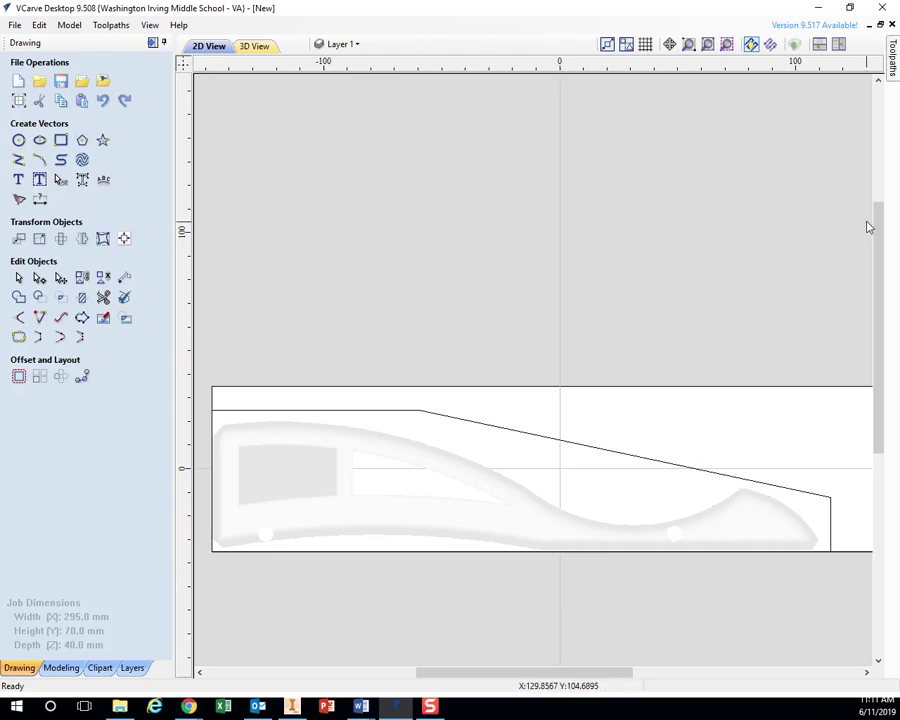
Step: Keep the toolpath operations displayed and start a 3D roughing toolpath for the boundary polyline, accepting the material setup
left_click(893, 72)
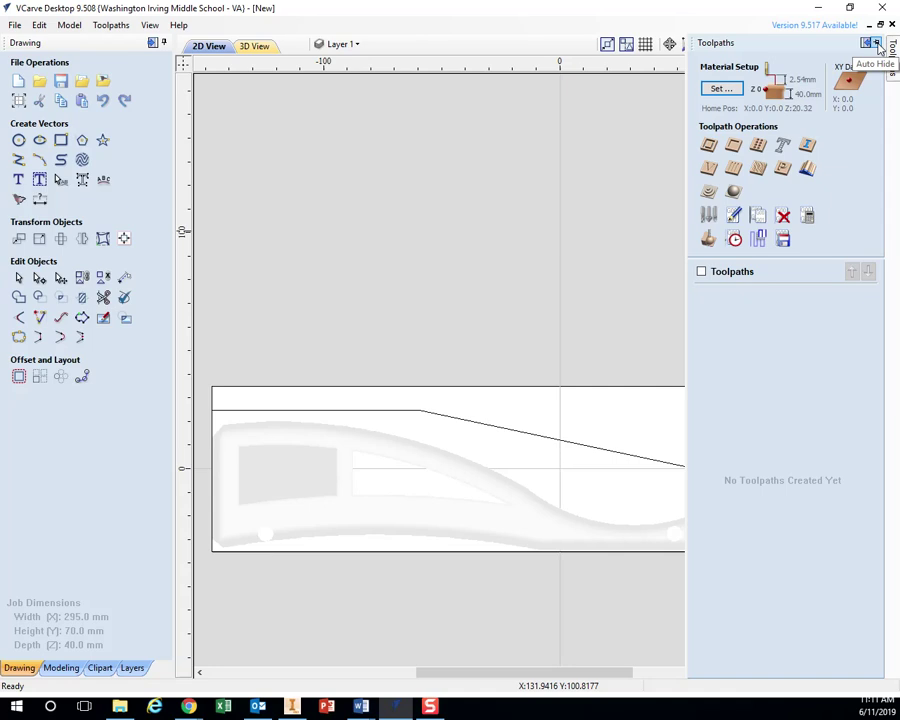
left_click(876, 44)
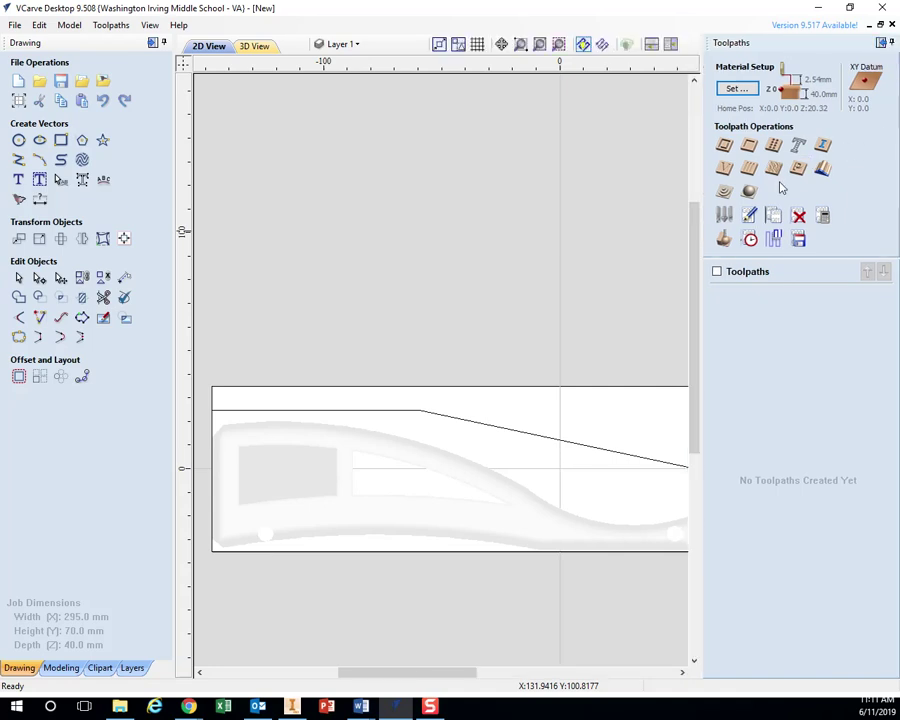
left_click(725, 196)
left_click(725, 196)
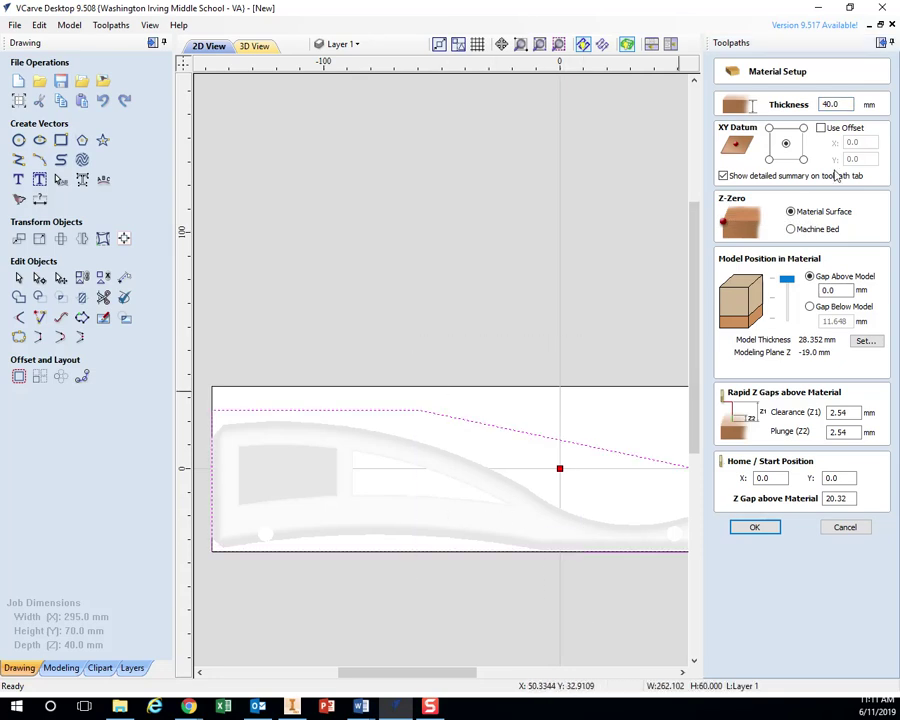
left_click(762, 526)
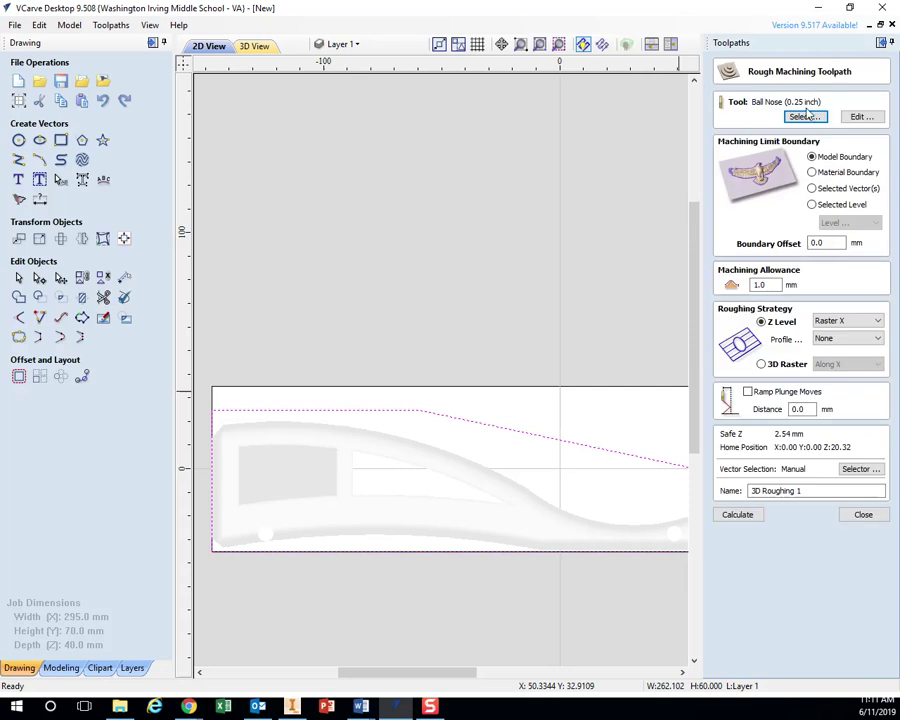
Step: Choose the Imperial Ball Nose (0.25 inch) tool for roughing and enter a note recommending the Freud 72-202 bit
left_click(805, 117)
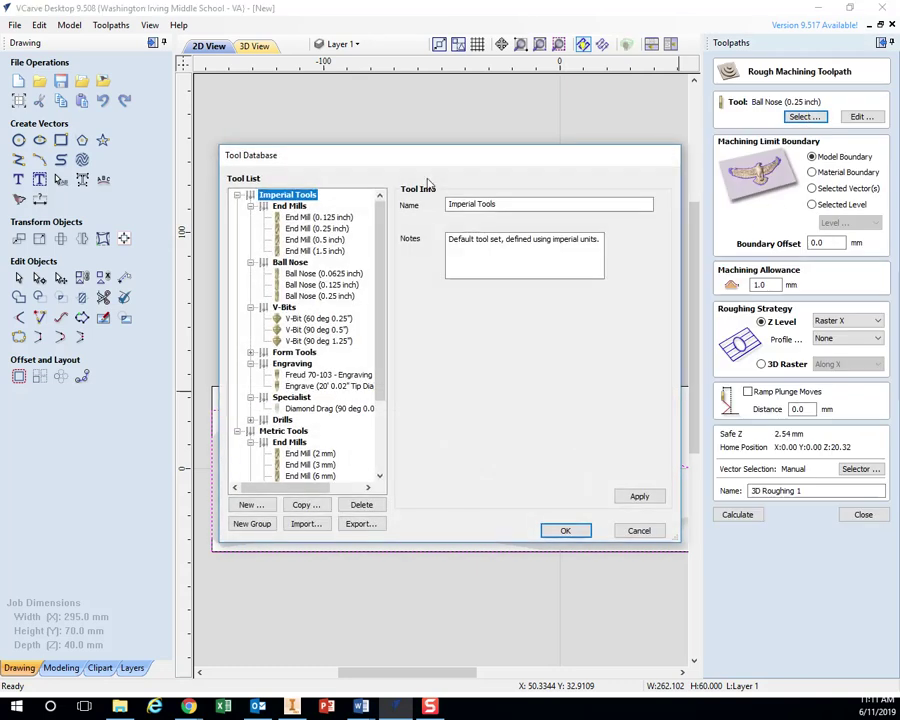
left_click(305, 296)
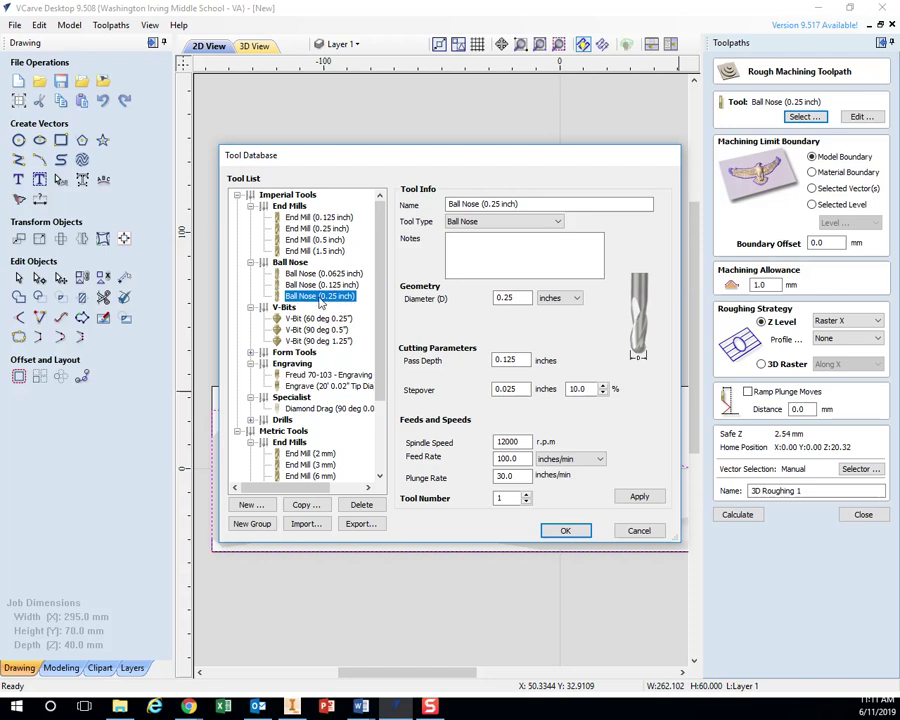
left_click(490, 251)
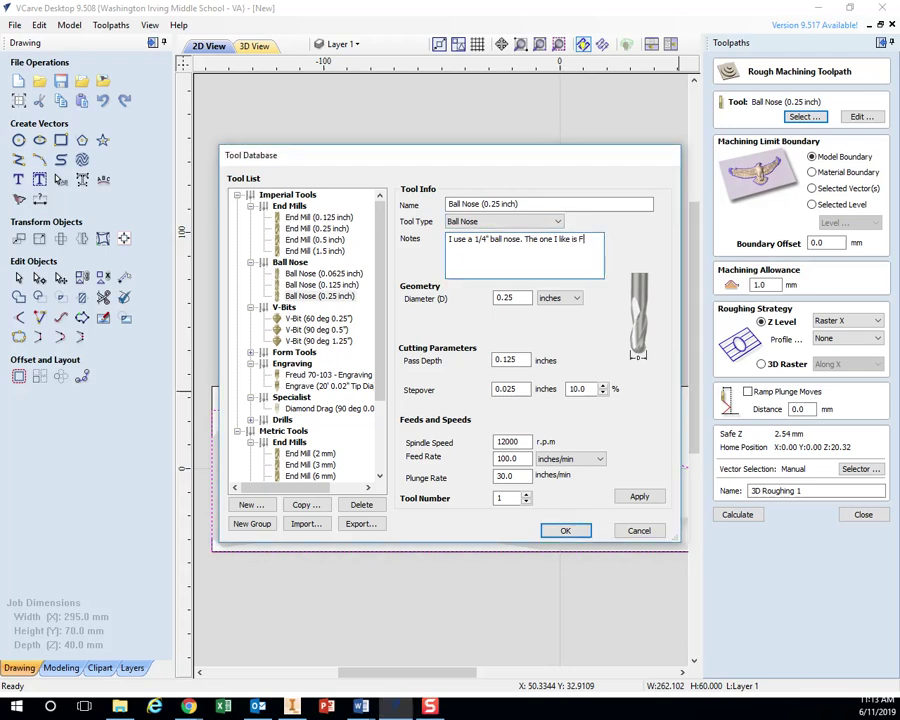
type("72-202")
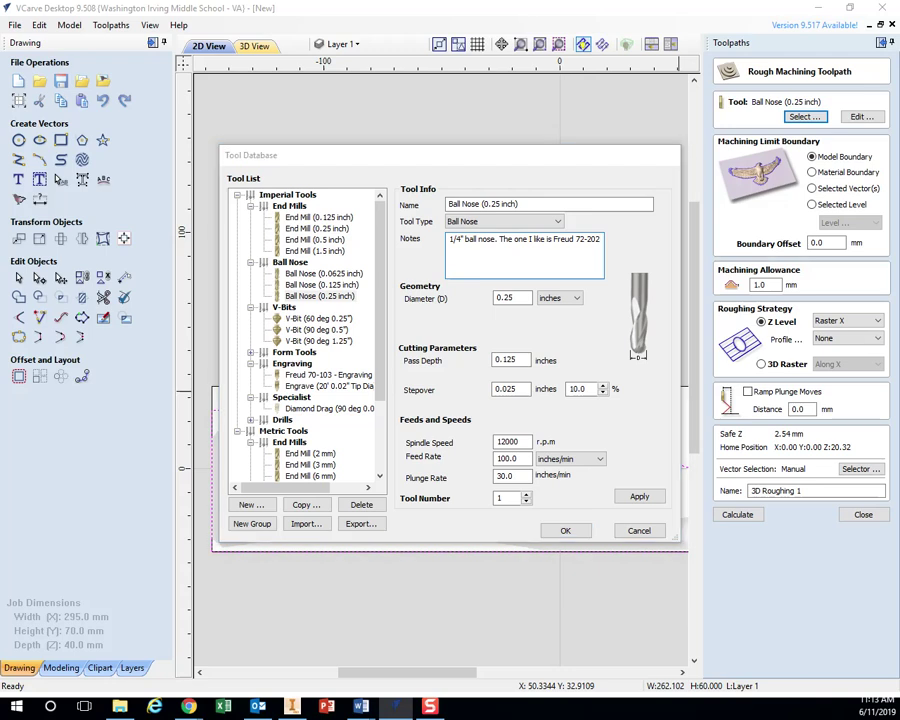
Step: Switch to Chrome to examine the Amazon product page for the Freud 72-202 ball nose bit, and return to VCarve
key("alt+Tab")
left_click_drag(458, 451, 533, 451)
scroll(253, 450, "down", 2)
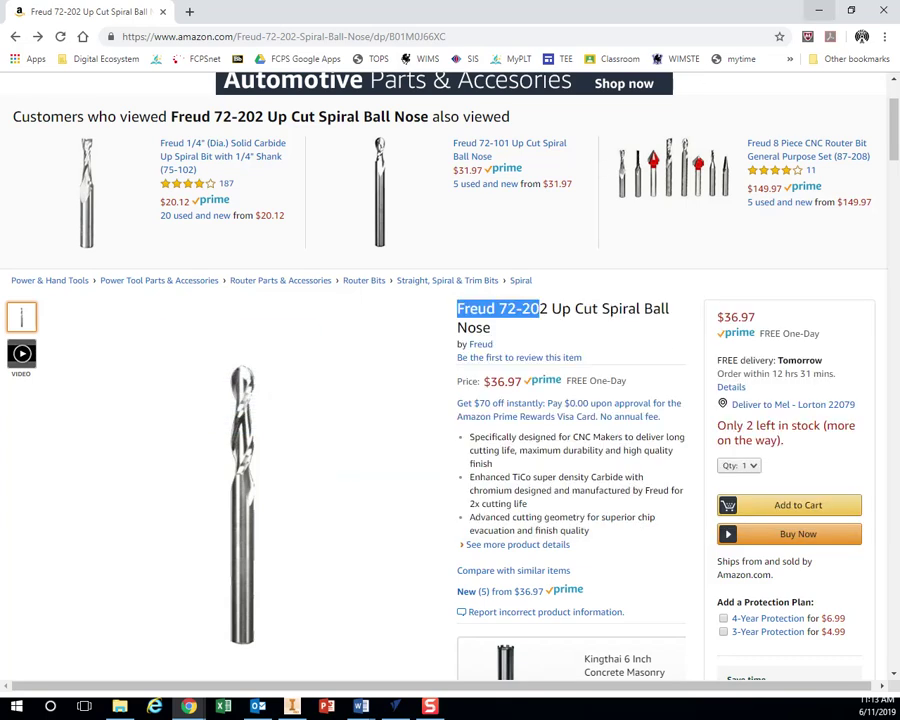
left_click(815, 10)
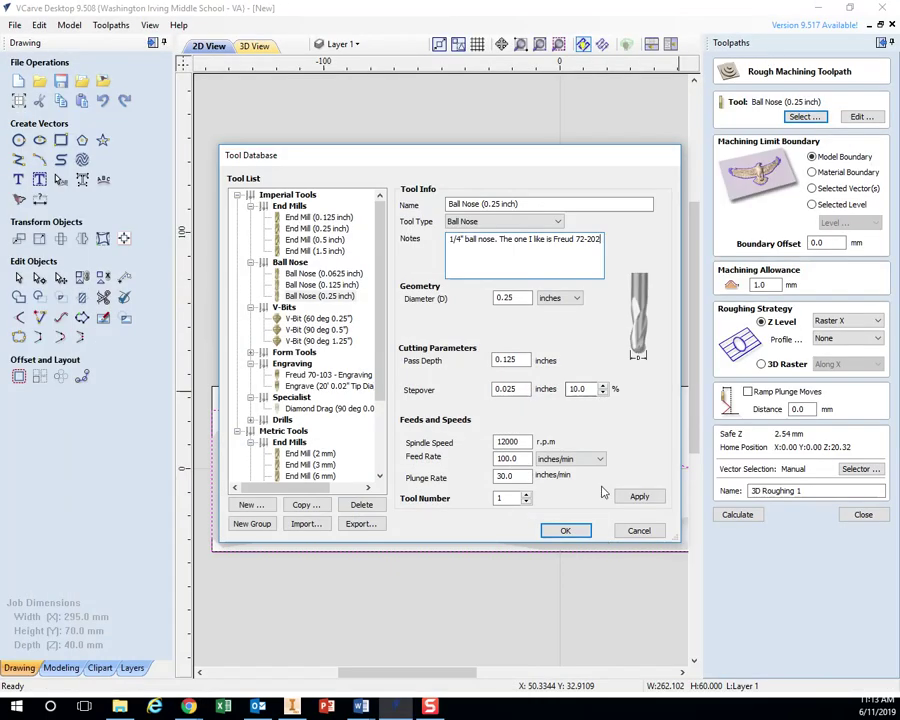
Step: Clear the tool's note and accept Ball Nose (0.25 inch) as the roughing tool
key("Delete")
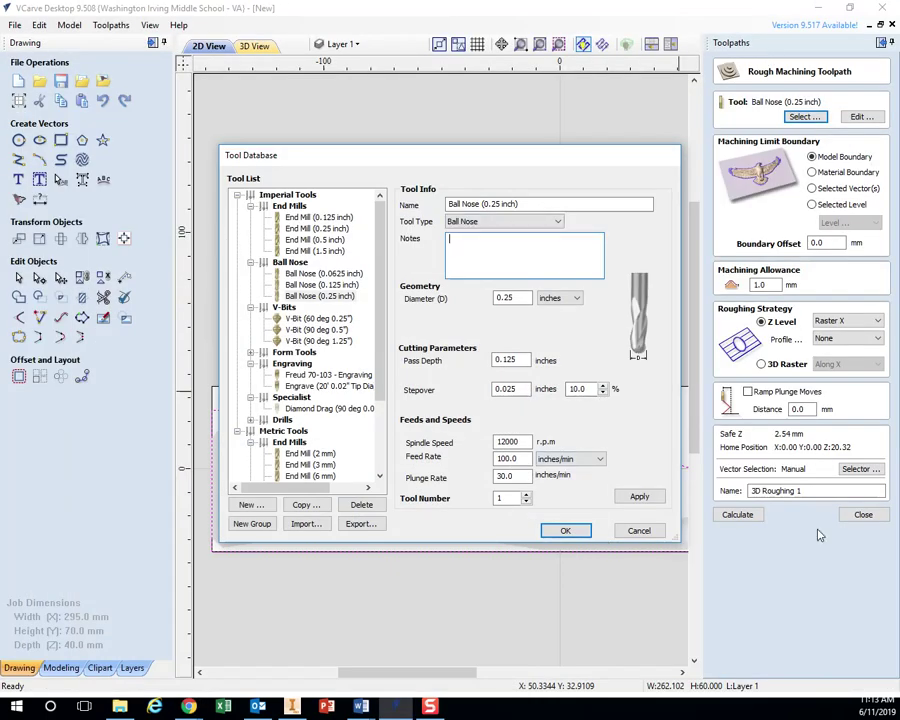
left_click(566, 530)
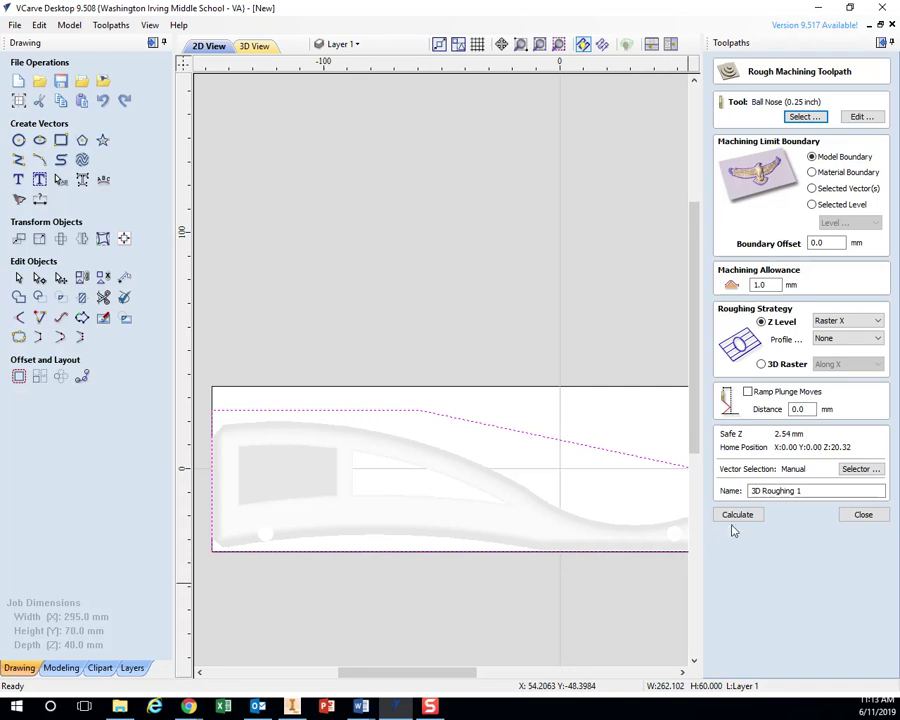
Step: Limit the roughing to the selected vector boundary and calculate the 3D Roughing 1 toolpath
left_click_drag(748, 491, 814, 492)
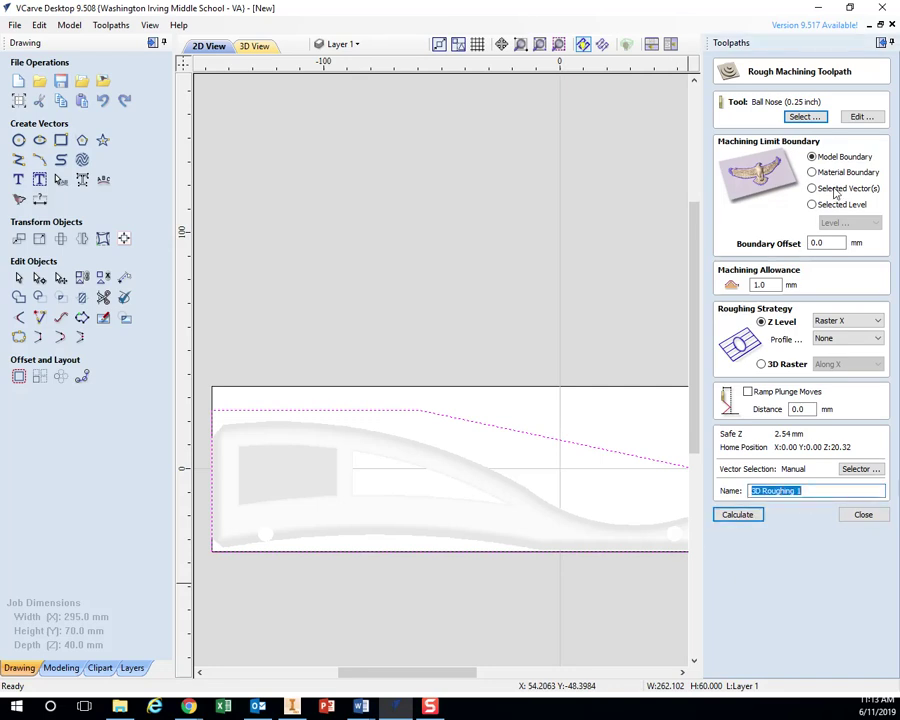
left_click(812, 188)
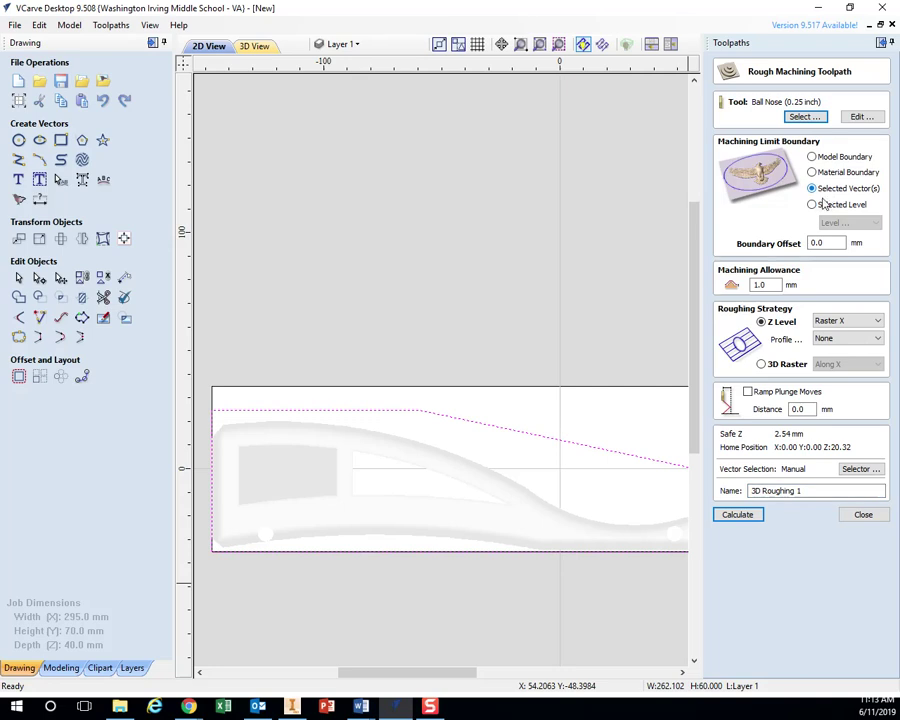
left_click(754, 516)
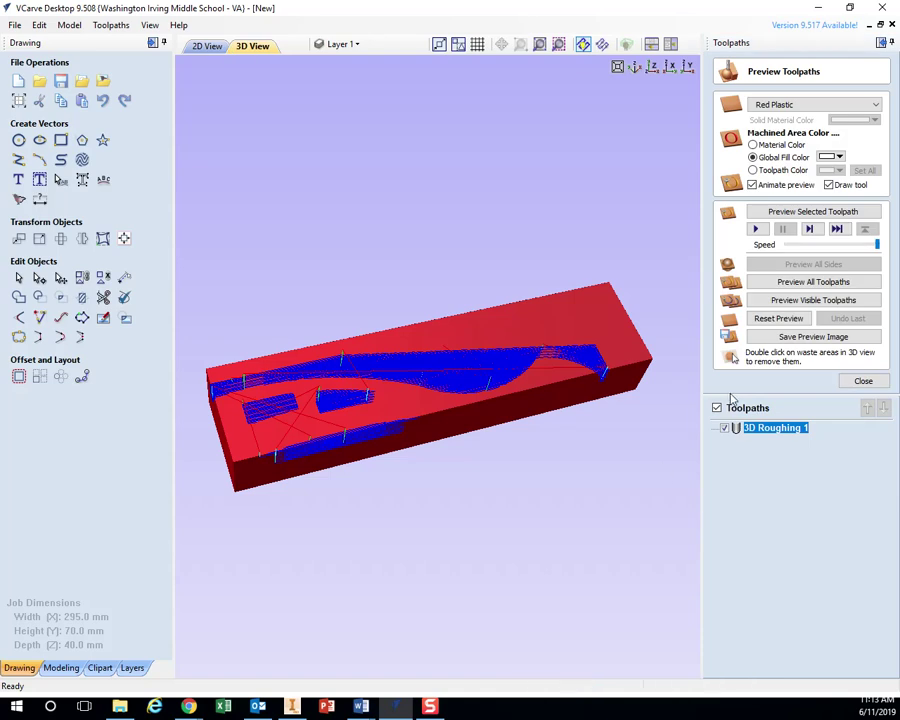
Step: Set the preview material to Oak Light and close the toolpath preview
left_click(786, 105)
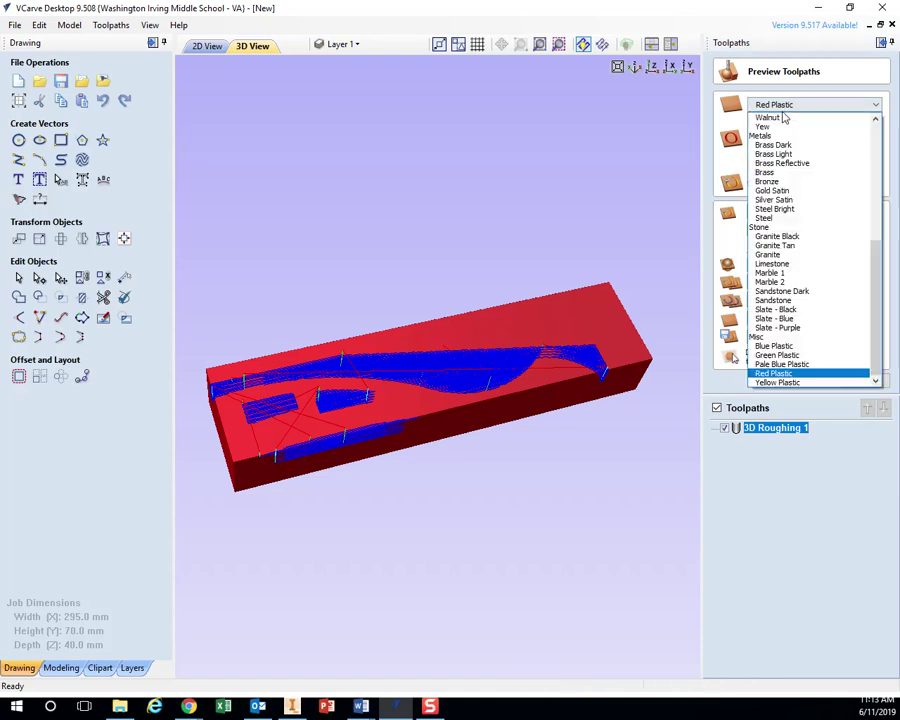
scroll(780, 170, "up", 4)
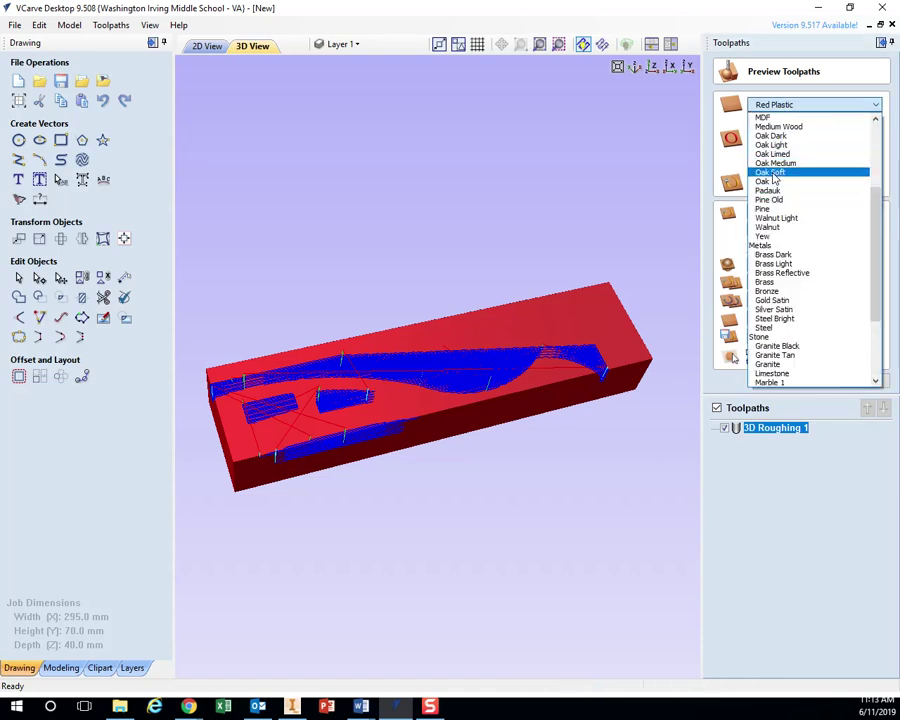
left_click(780, 148)
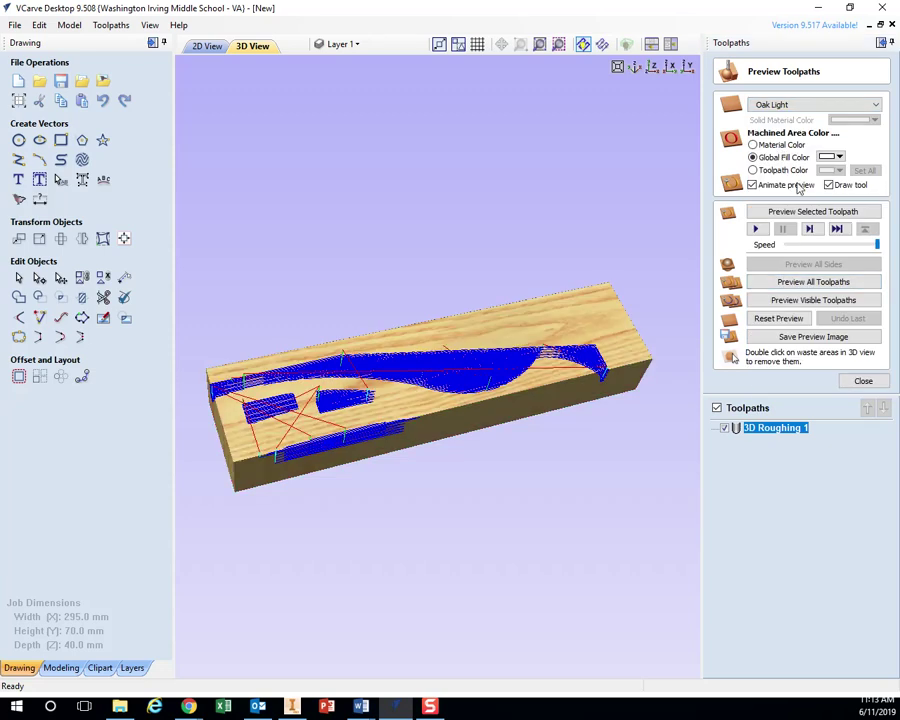
left_click(863, 381)
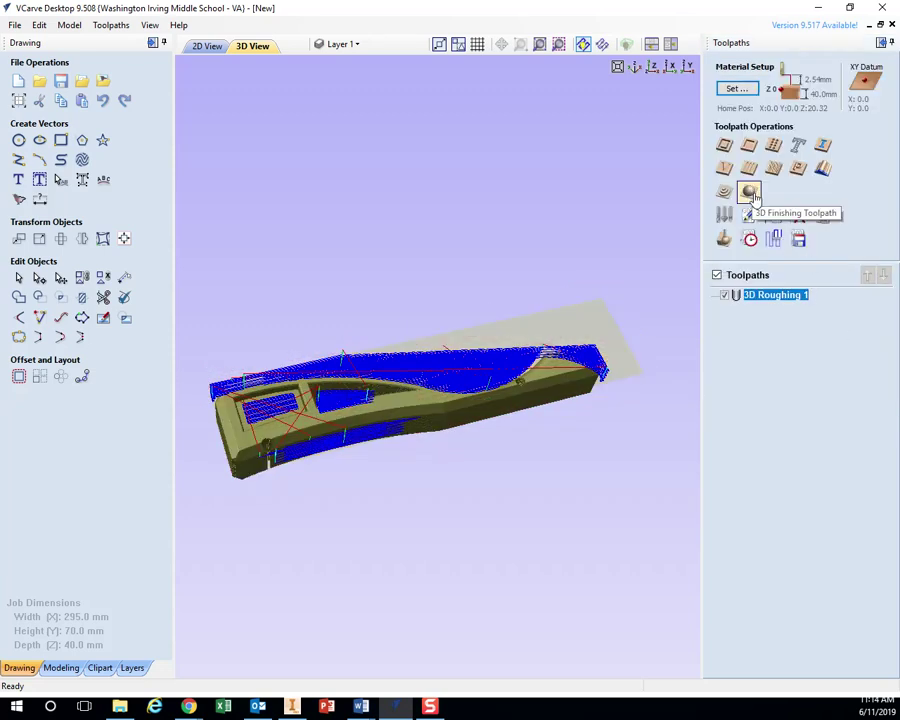
Step: Create the 3D Finish 1 toolpath with the 0.25 inch ball nose, limited to the selected vector, and calculate it
left_click(750, 192)
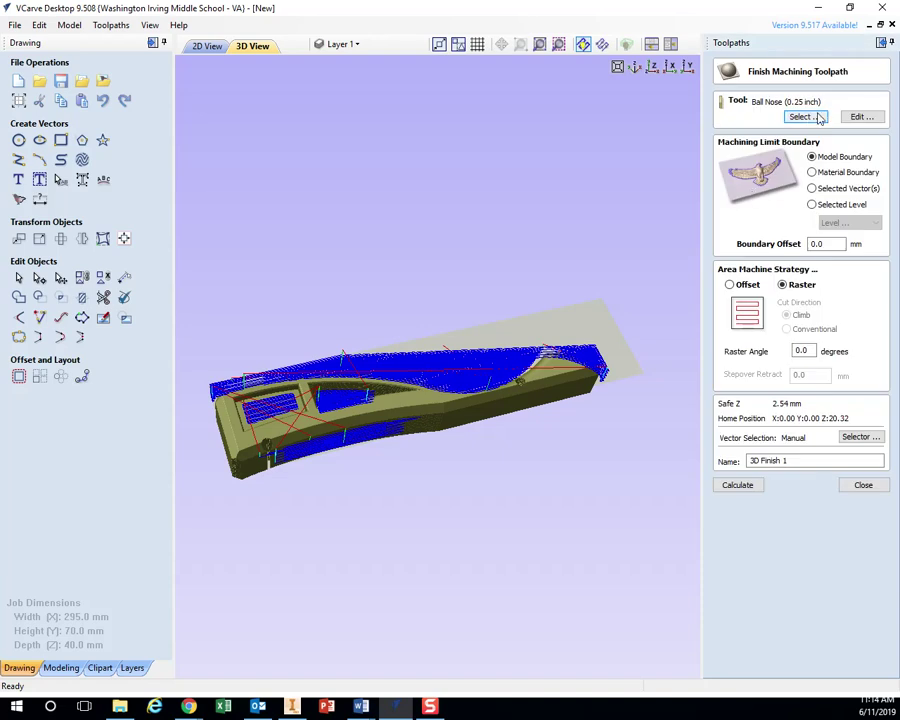
left_click(832, 192)
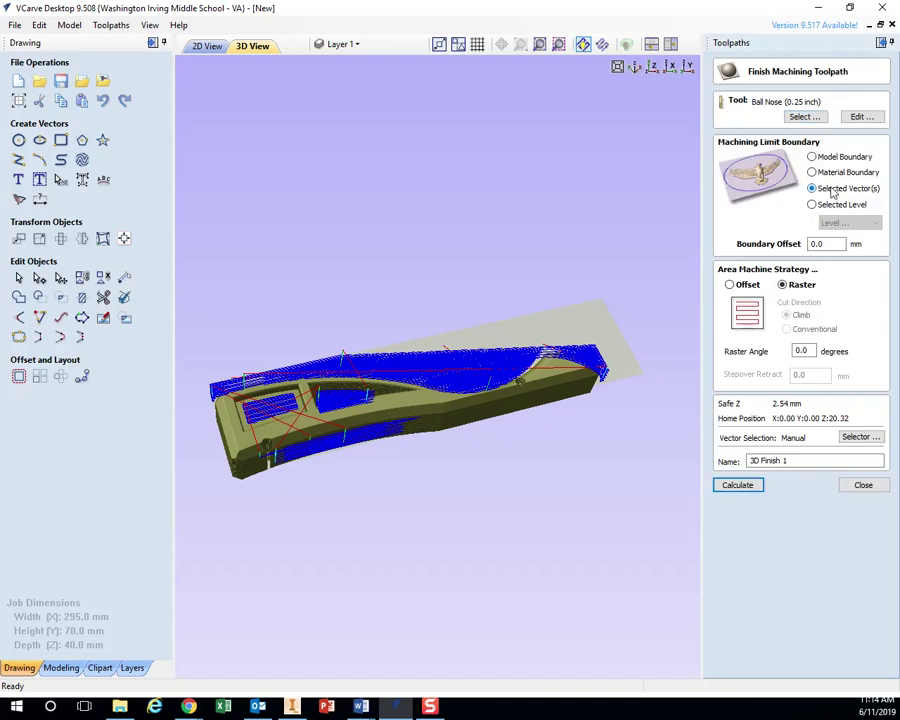
left_click(743, 485)
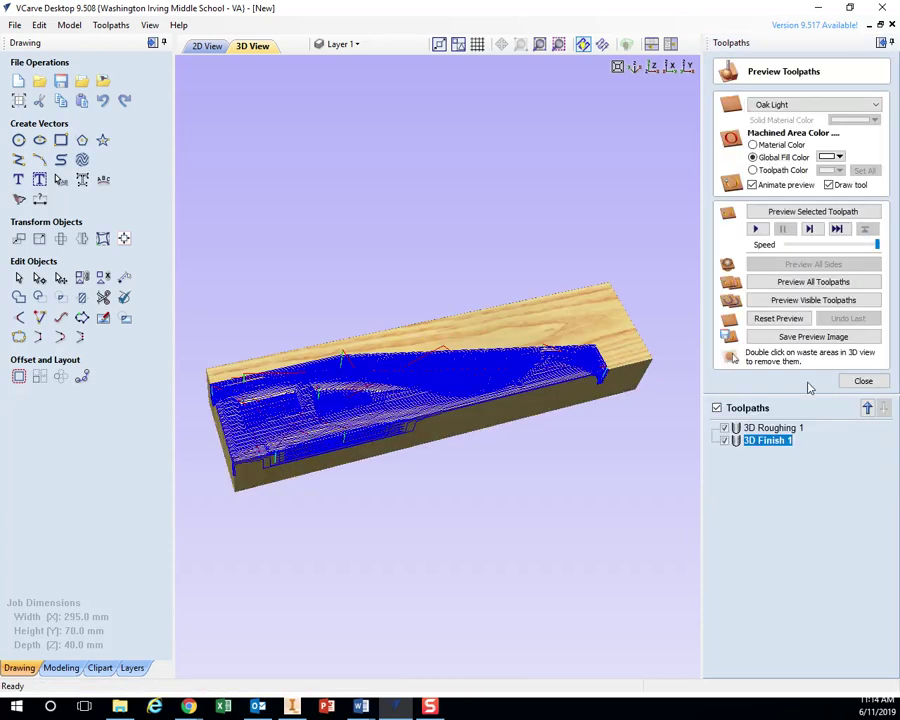
Step: Preview all toolpaths on the block at full speed, with the machined area shown in the material color
left_click_drag(876, 244, 830, 246)
left_click(826, 284)
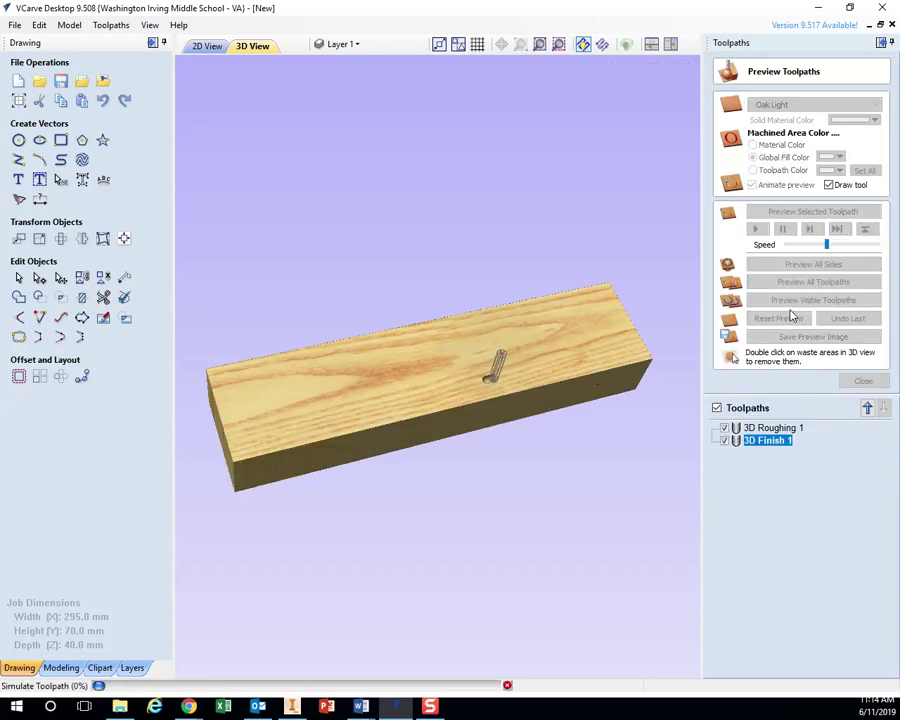
left_click_drag(852, 245, 876, 246)
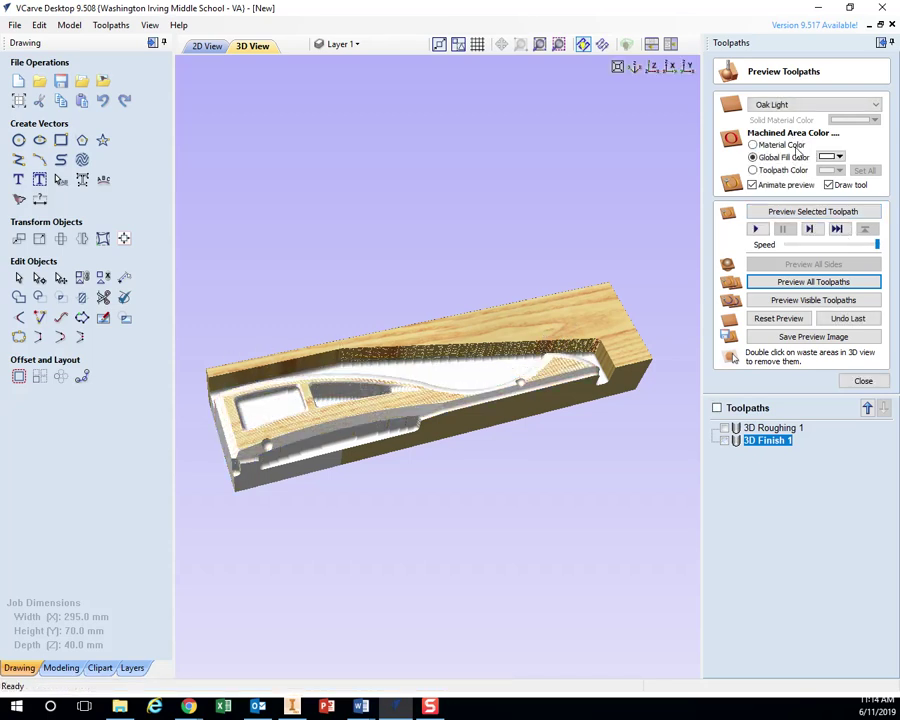
left_click(787, 145)
left_click_drag(572, 493, 385, 522)
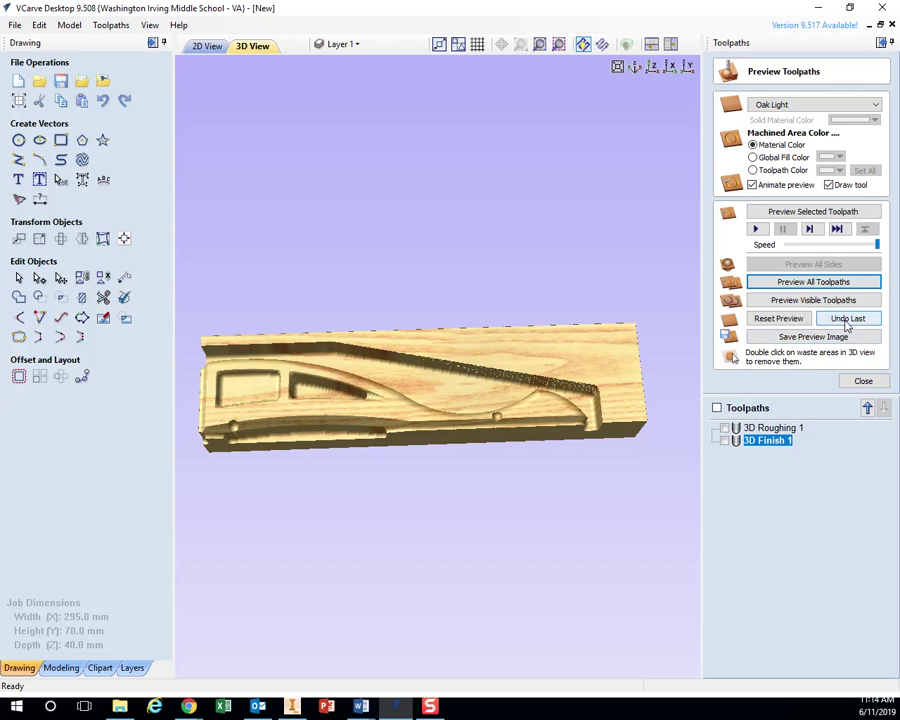
left_click(857, 383)
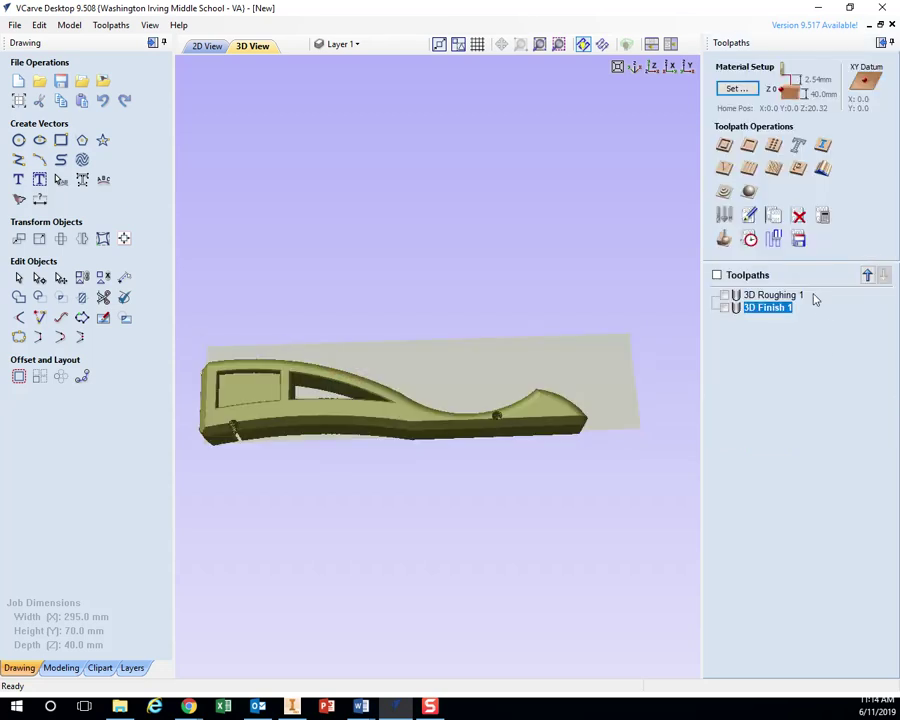
Step: Save the 3D Roughing 1 and 3D Finish 1 toolpaths together in one CNCShark file named DragsterTop on the Desktop
left_click(798, 238)
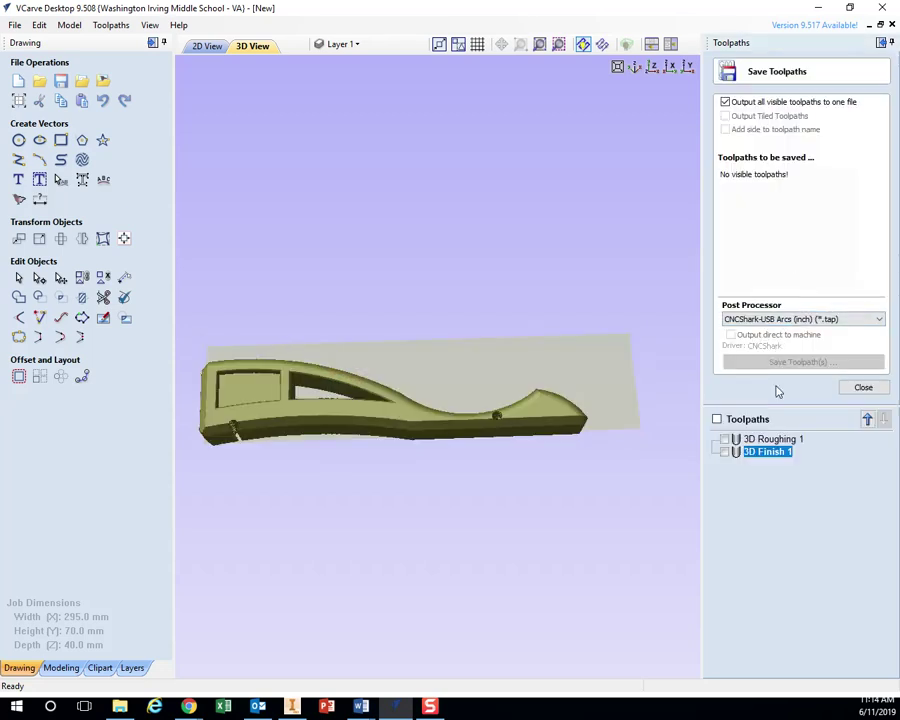
left_click(723, 444)
left_click(829, 362)
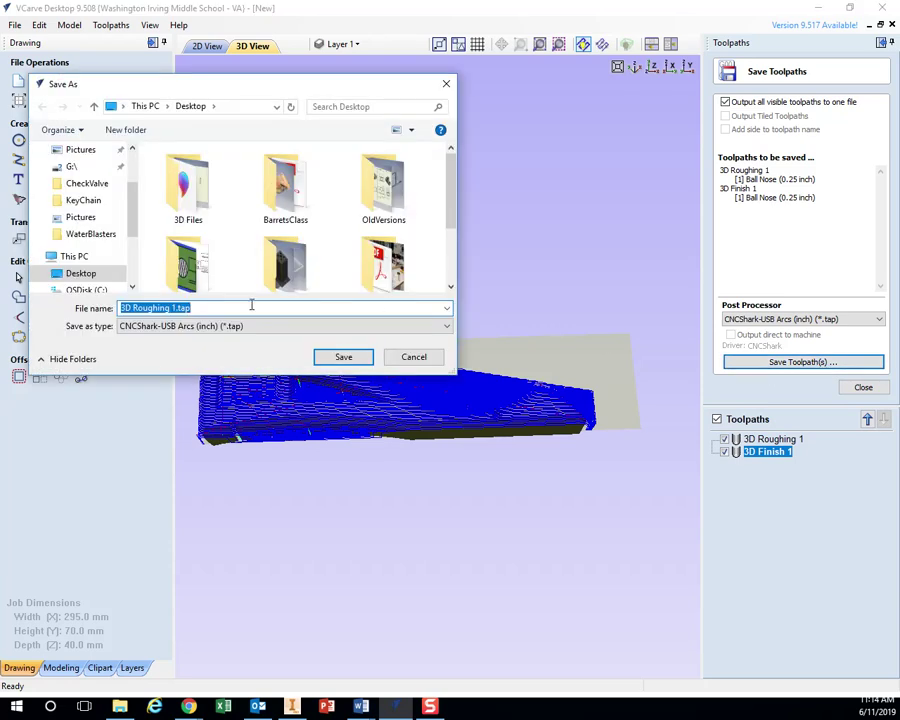
type("SaveRightSide. Mill it. Then you'll rotate and mill the Left side")
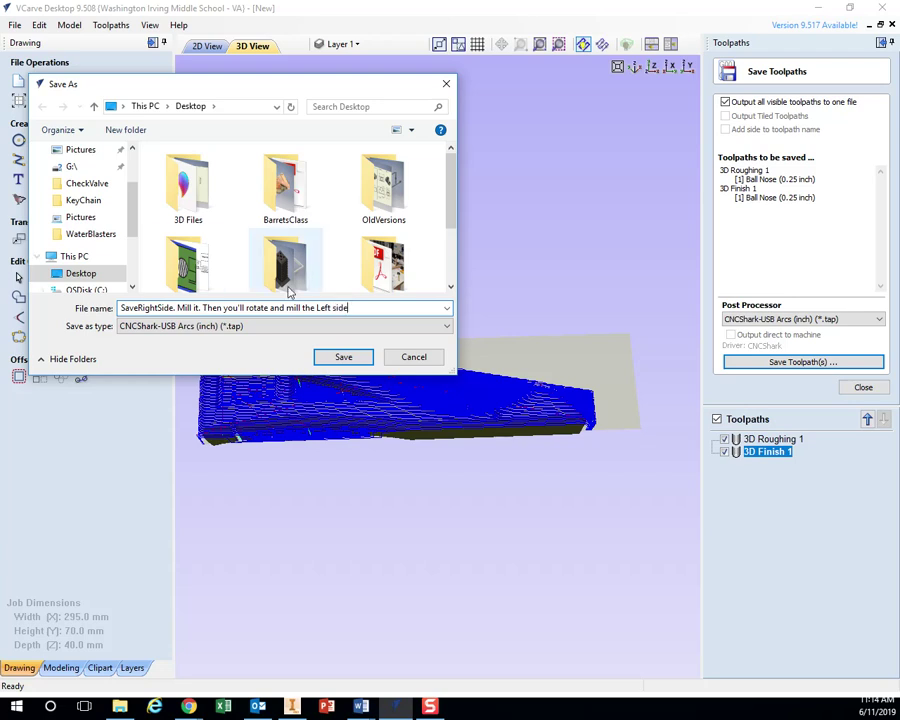
key("ctrl+a")
type("Dr")
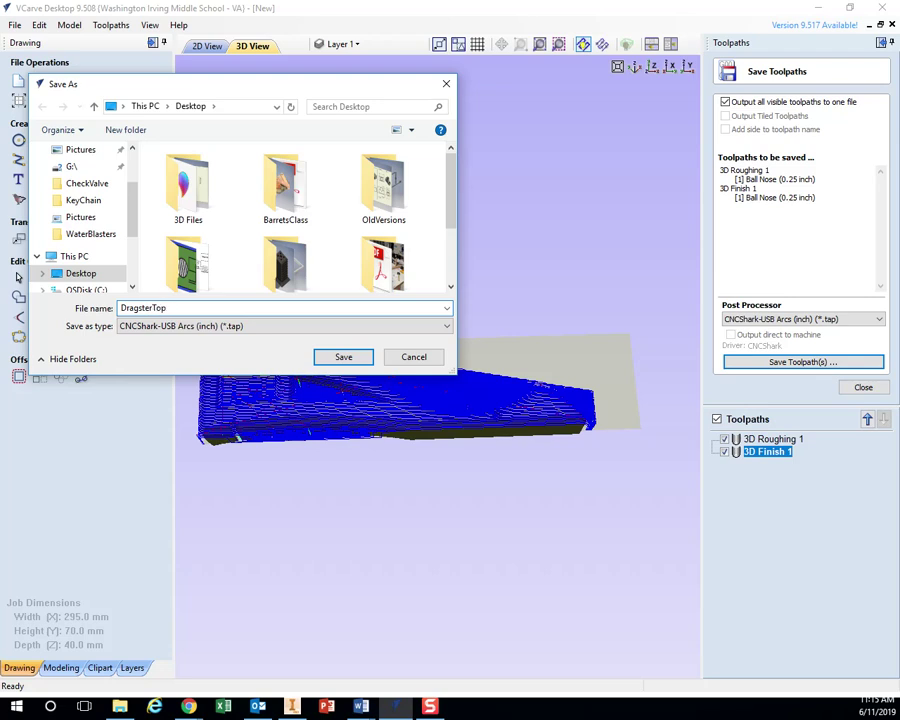
key("Return")
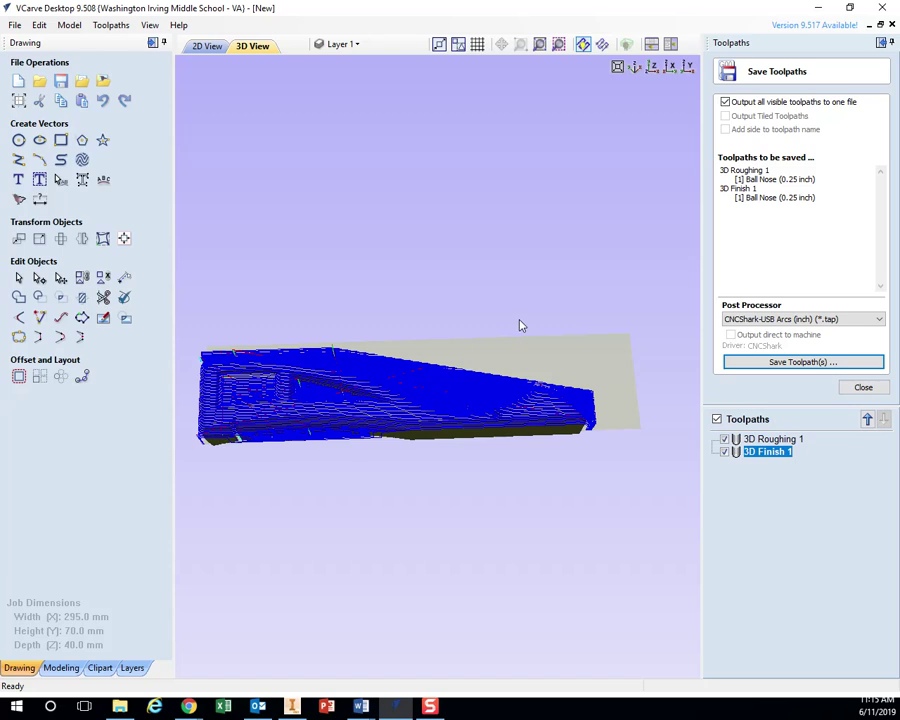
Step: Try to create a vertically flipped copy of the boundary vector about the job center in the 2D view
left_click(206, 47)
scroll(490, 408, "up", 3)
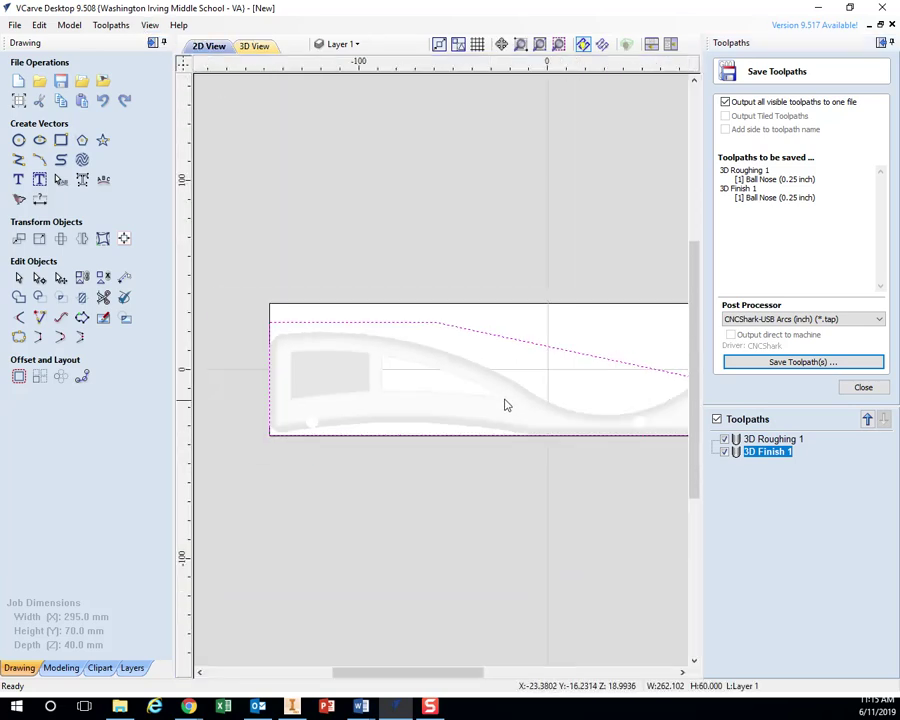
scroll(510, 398, "down", 1)
middle_click_drag(526, 384, 432, 412)
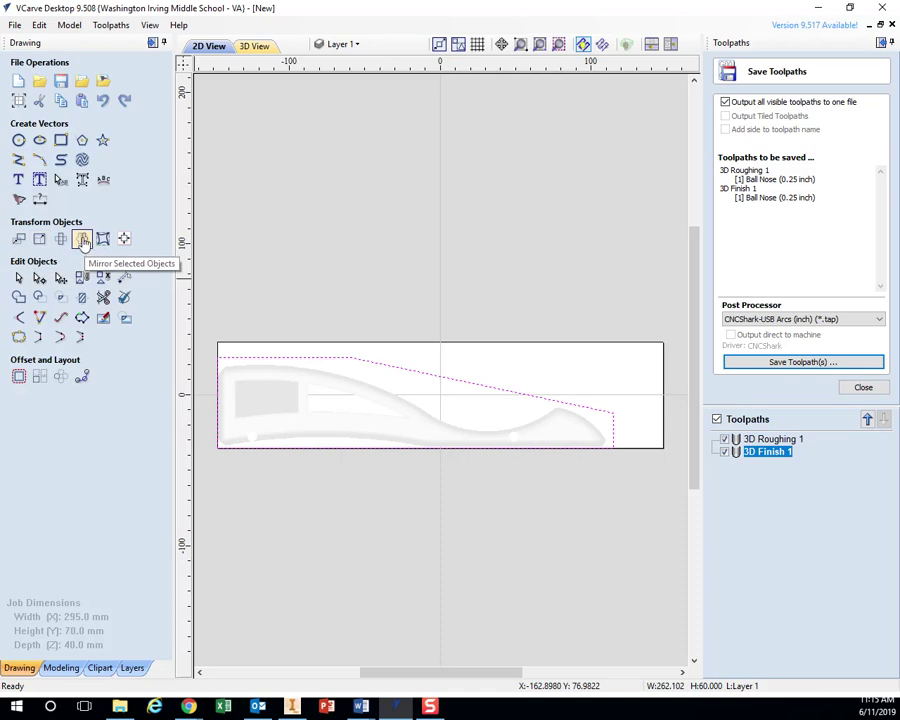
left_click(83, 240)
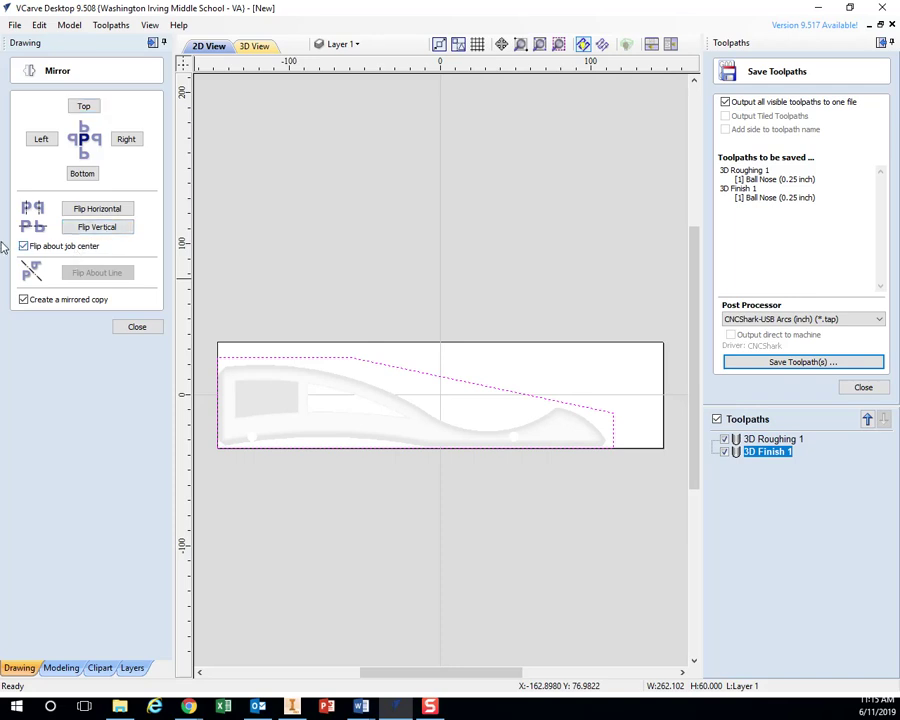
left_click(99, 227)
left_click(148, 328)
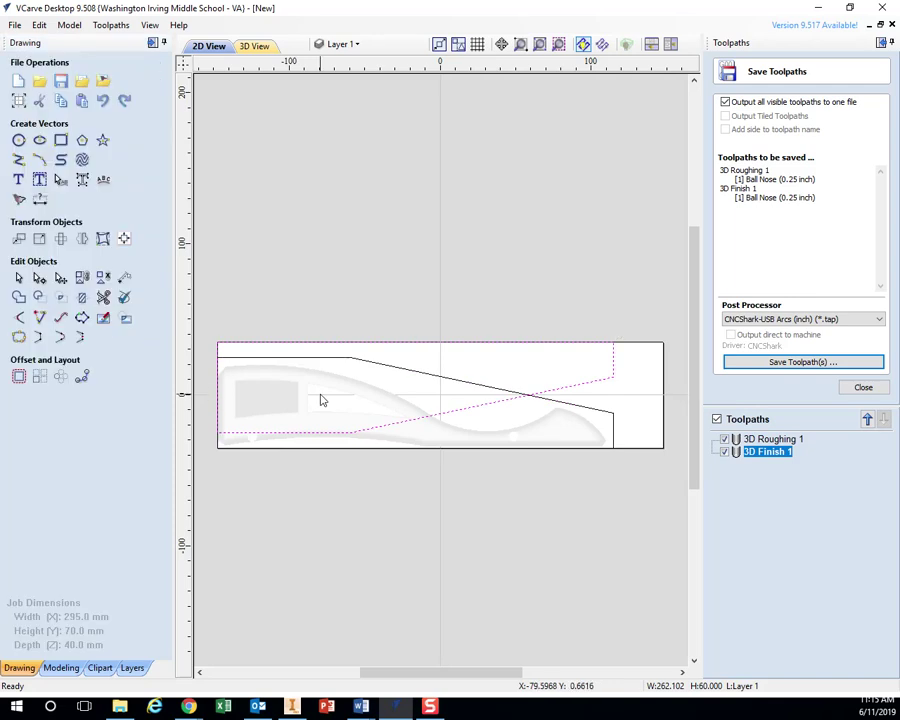
left_click(322, 398)
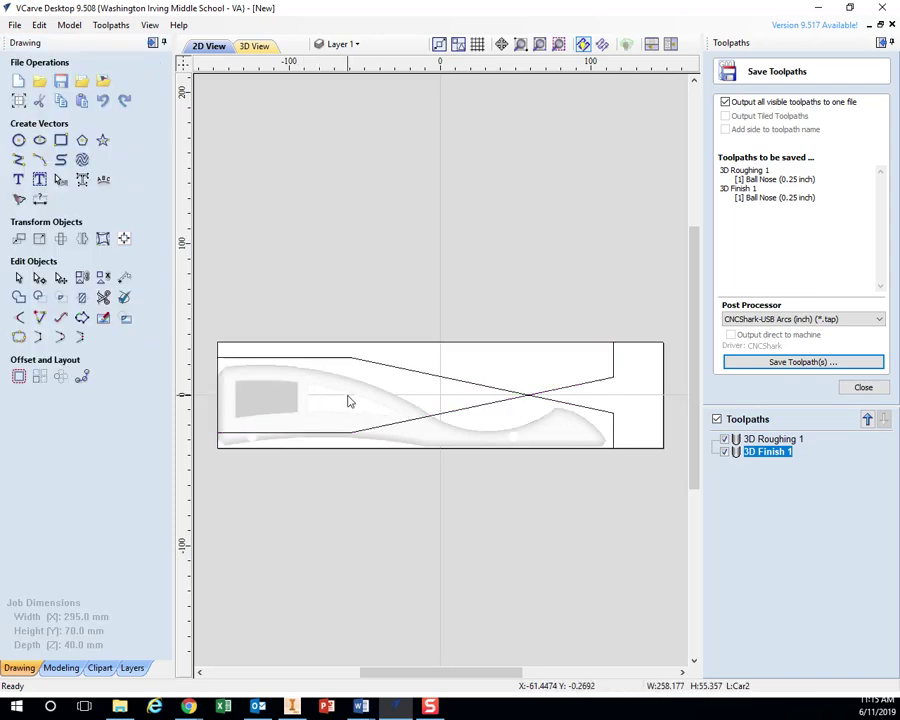
key("ctrl+z")
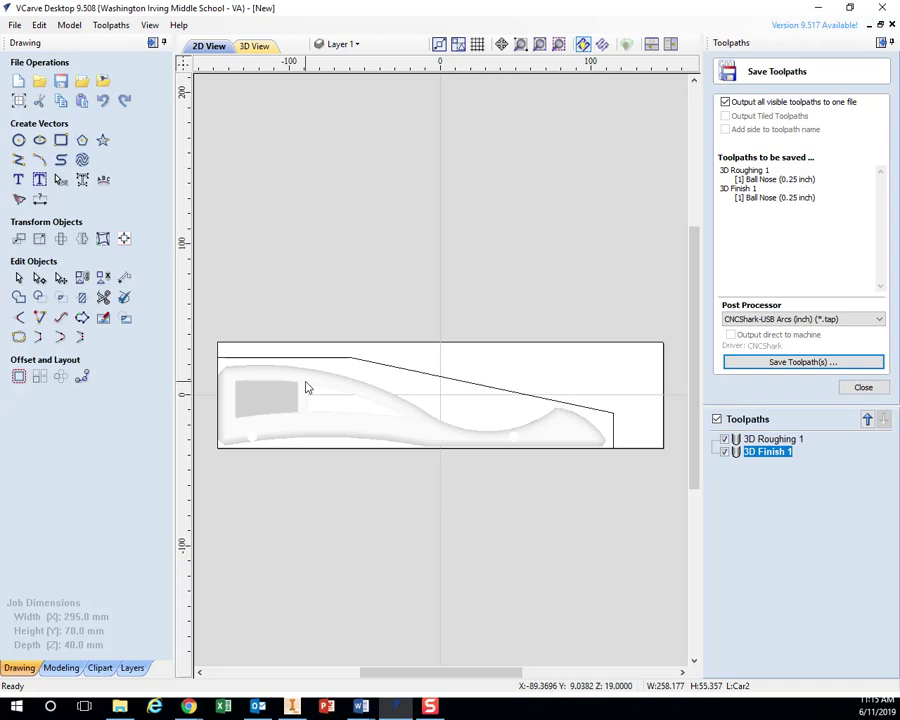
Step: Flip both the boundary vector and the car model vertically about the job center, without creating a mirrored copy
left_click(334, 360)
left_click(322, 388)
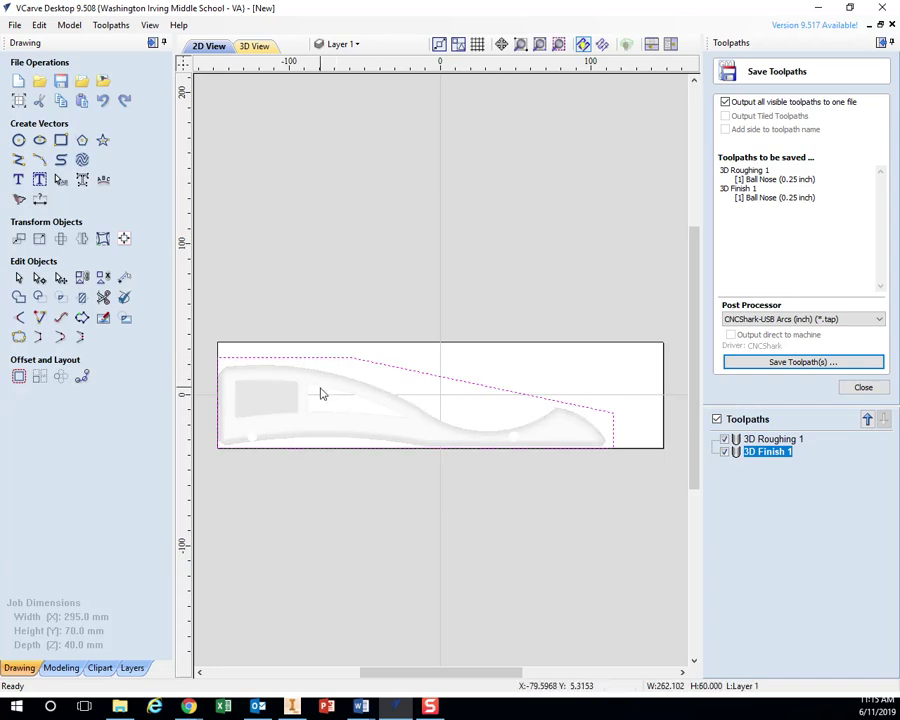
left_click(85, 242)
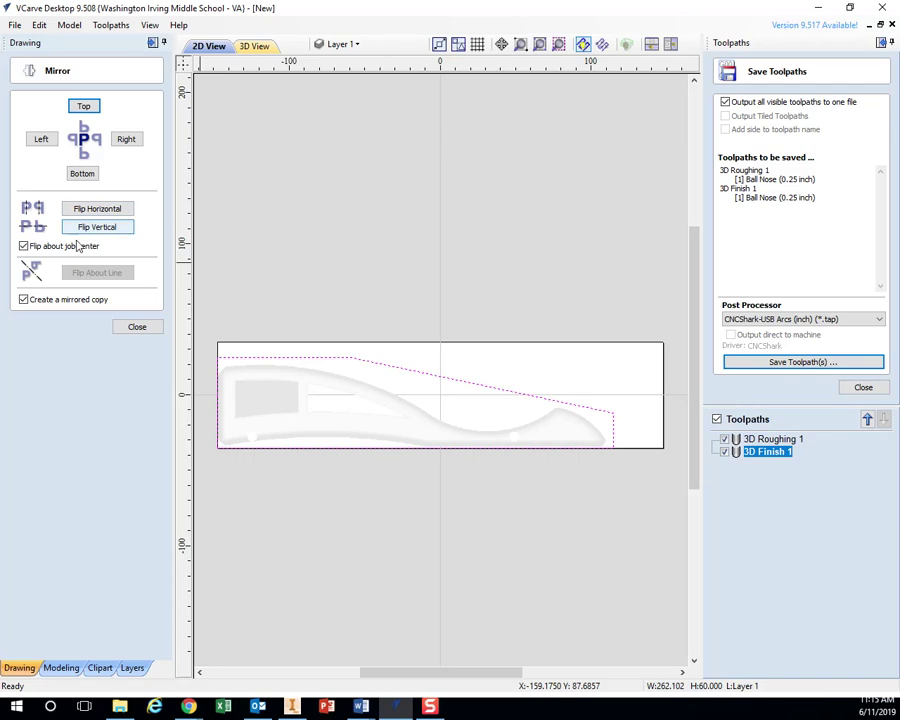
left_click(97, 227)
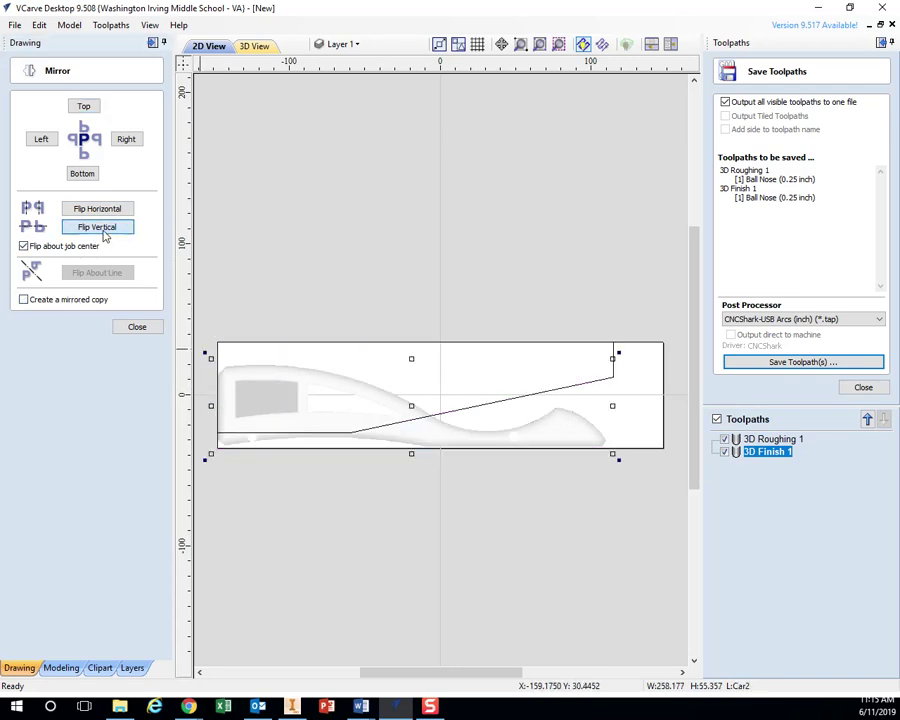
left_click(100, 229)
left_click(137, 328)
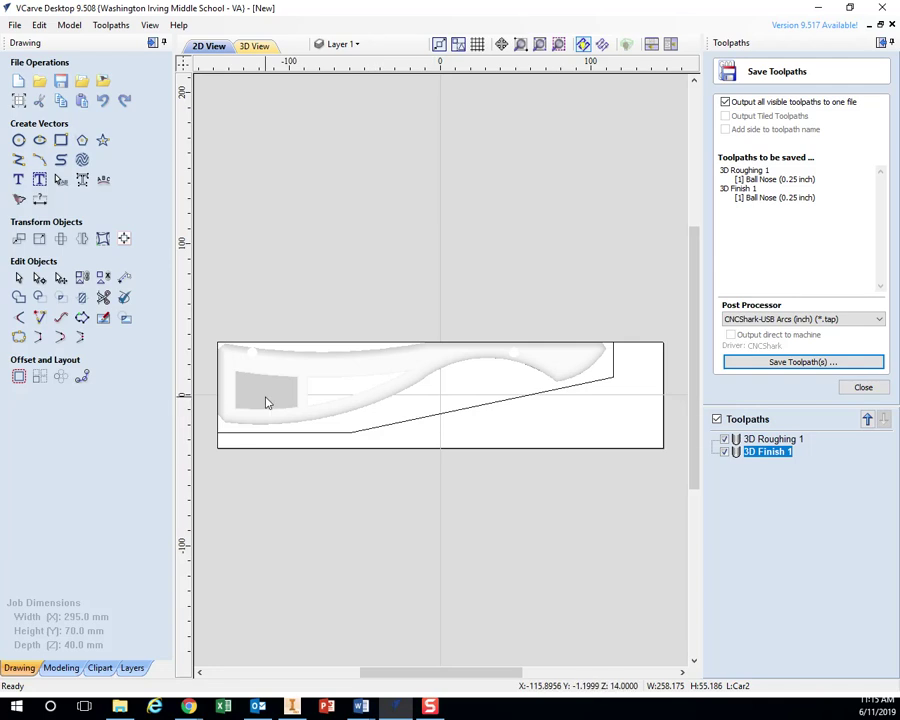
Step: Select the flipped boundary vector and recalculate all toolpaths
left_click(772, 441)
right_click(780, 441)
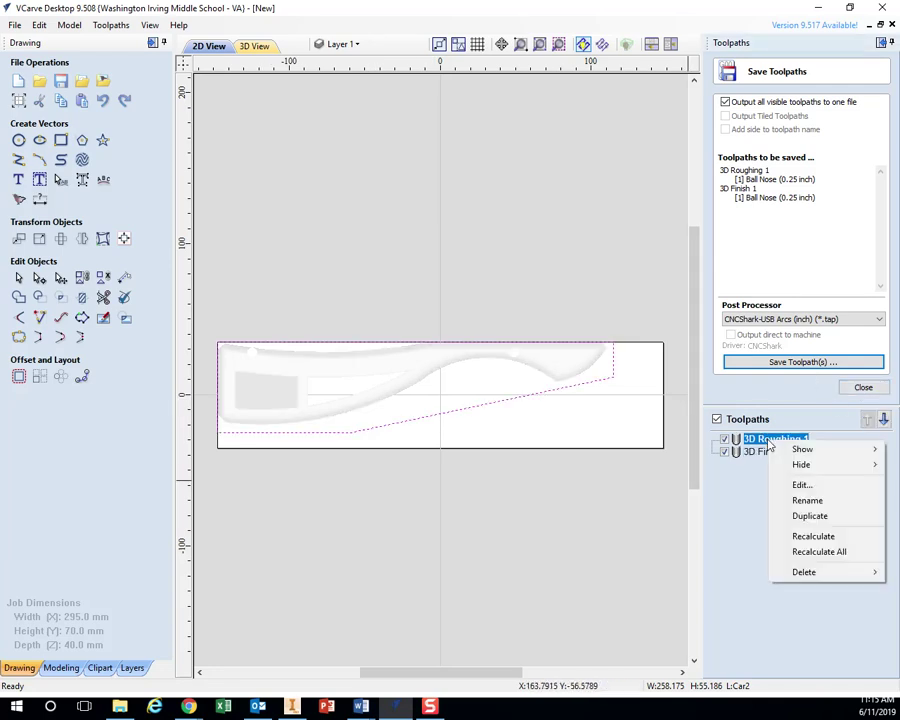
left_click(829, 553)
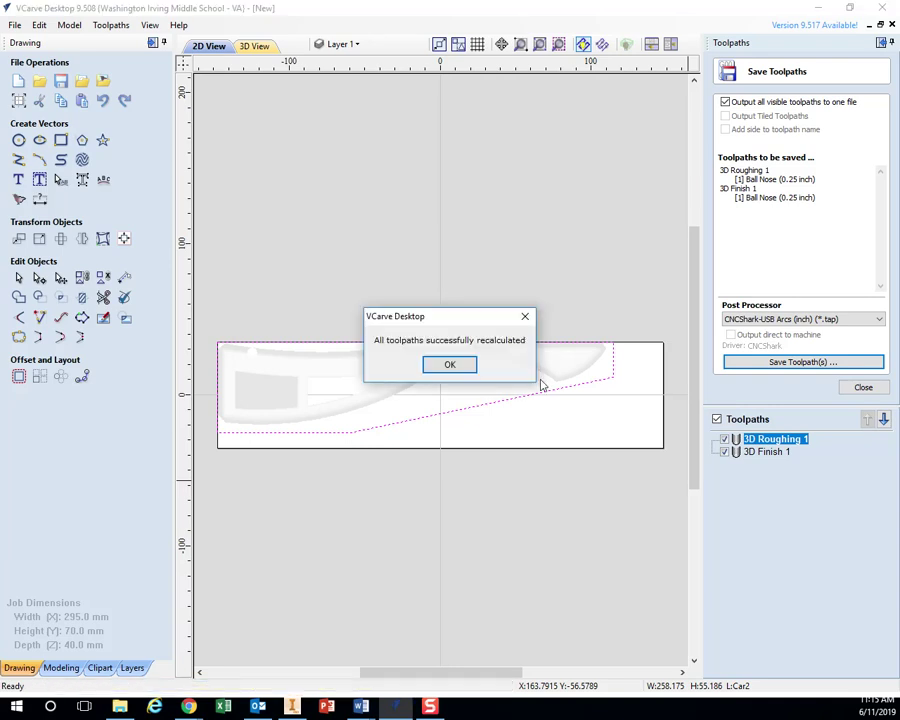
left_click(462, 367)
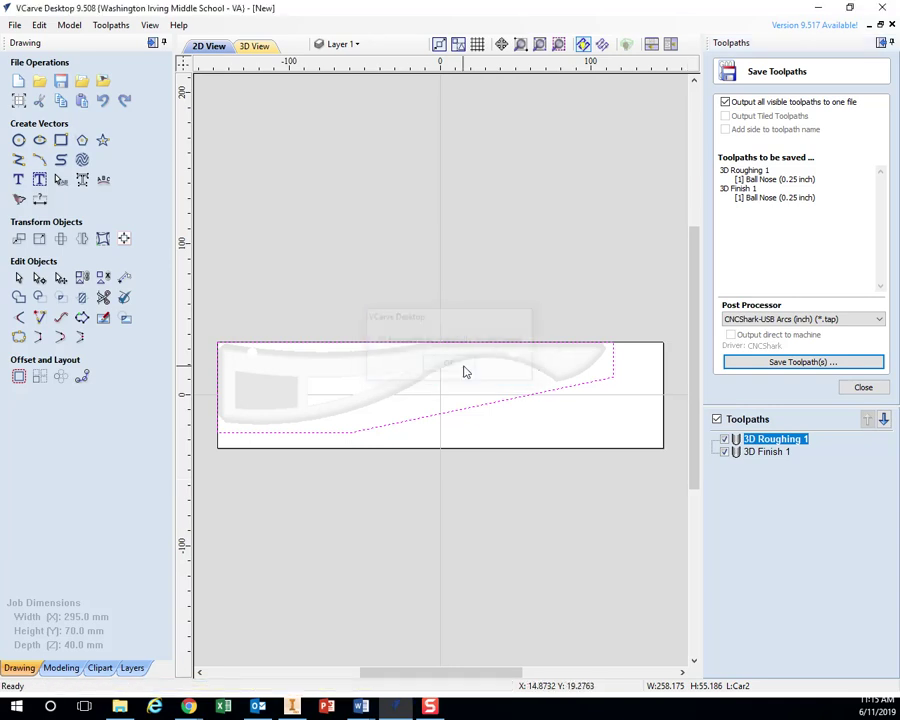
Step: Reset the toolpath preview and preview all recalculated toolpaths without drawing the tool
left_click(860, 388)
left_click(721, 237)
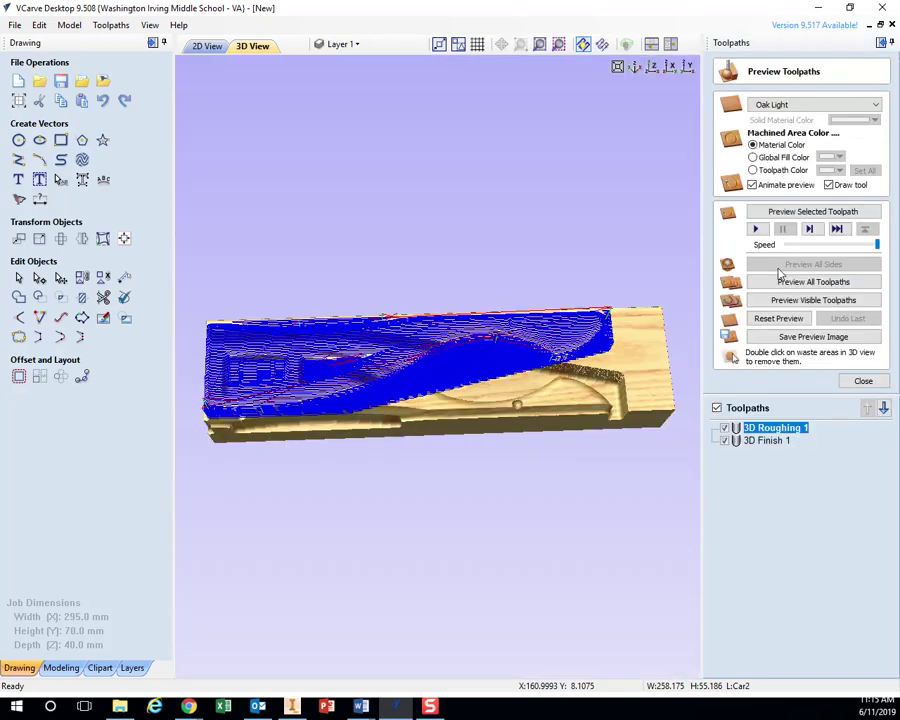
left_click(786, 282)
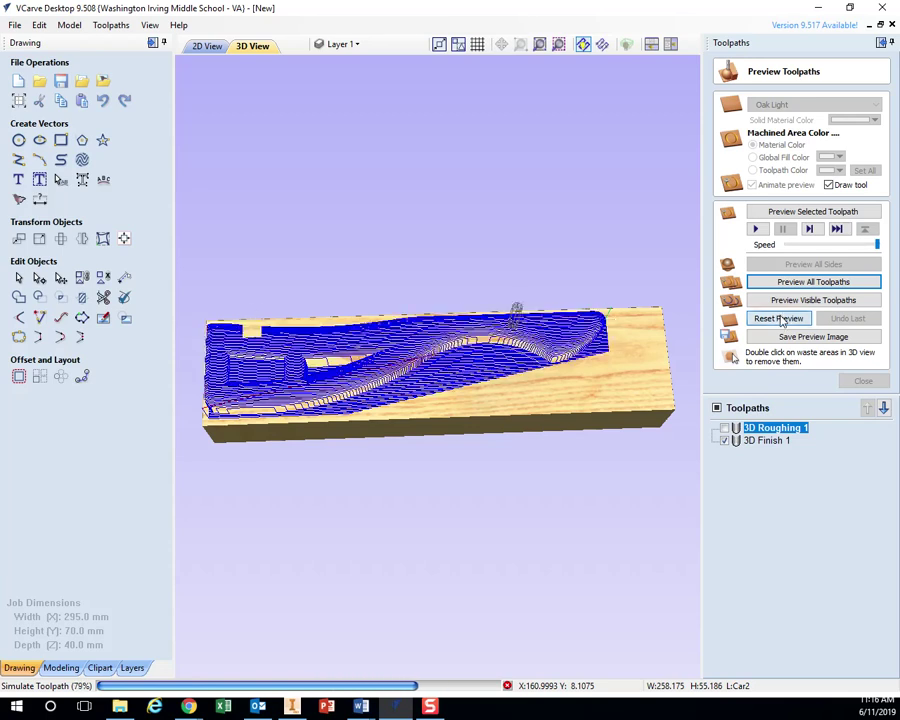
left_click(778, 318)
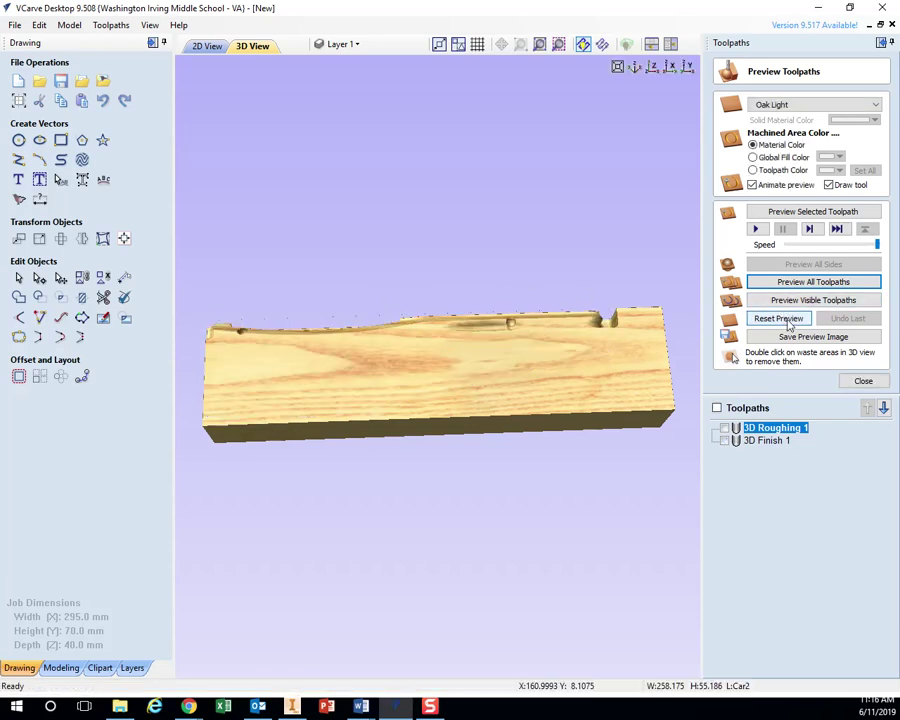
left_click(806, 282)
left_click(829, 184)
left_click(826, 282)
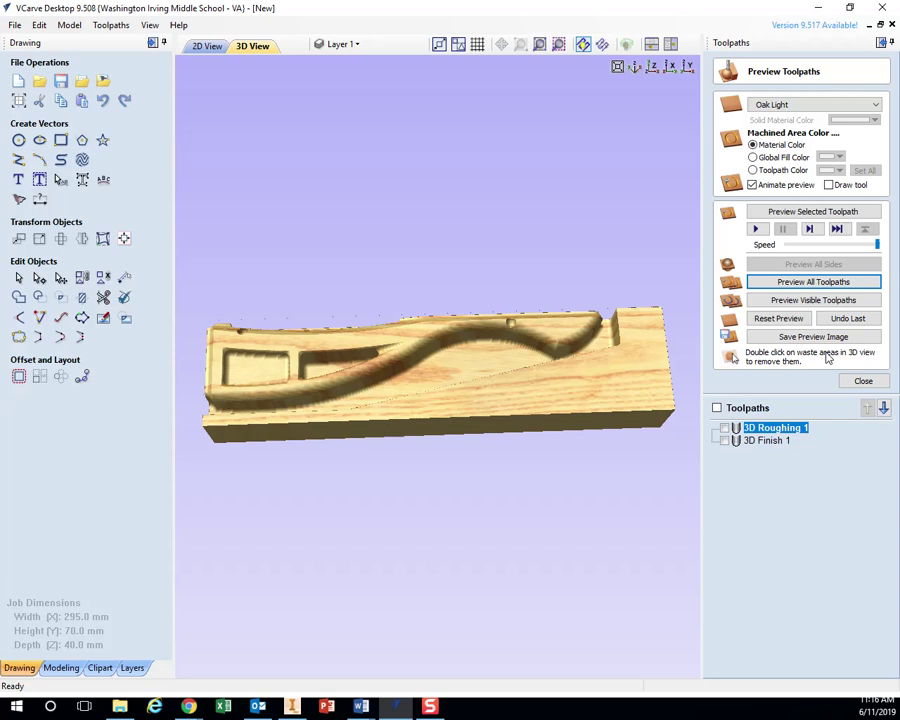
left_click(862, 378)
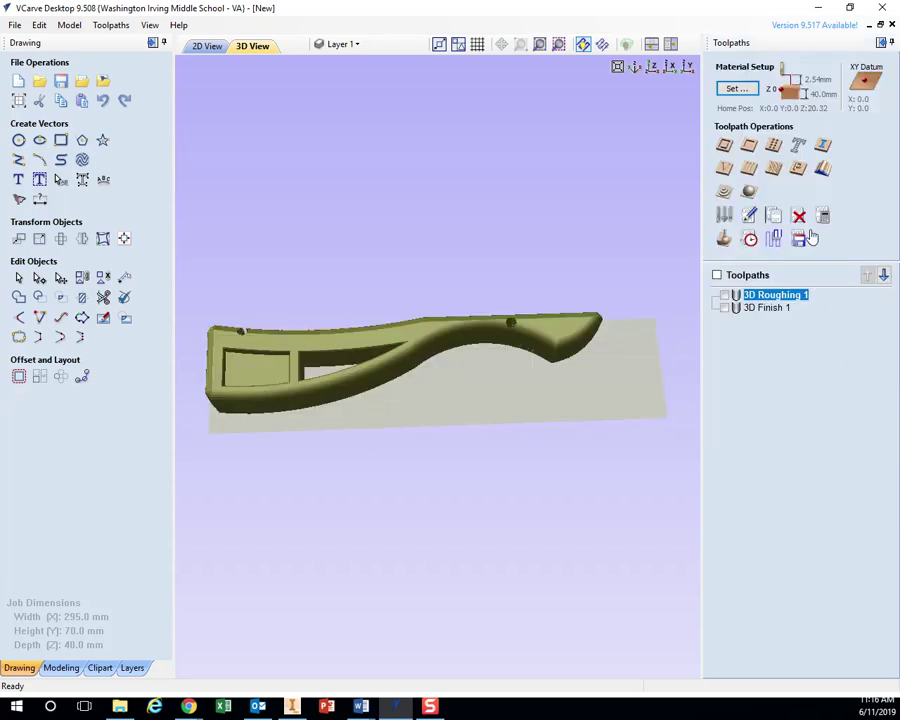
Step: Save both recalculated toolpaths together in one file named DragsterBottom on the Desktop
left_click(797, 237)
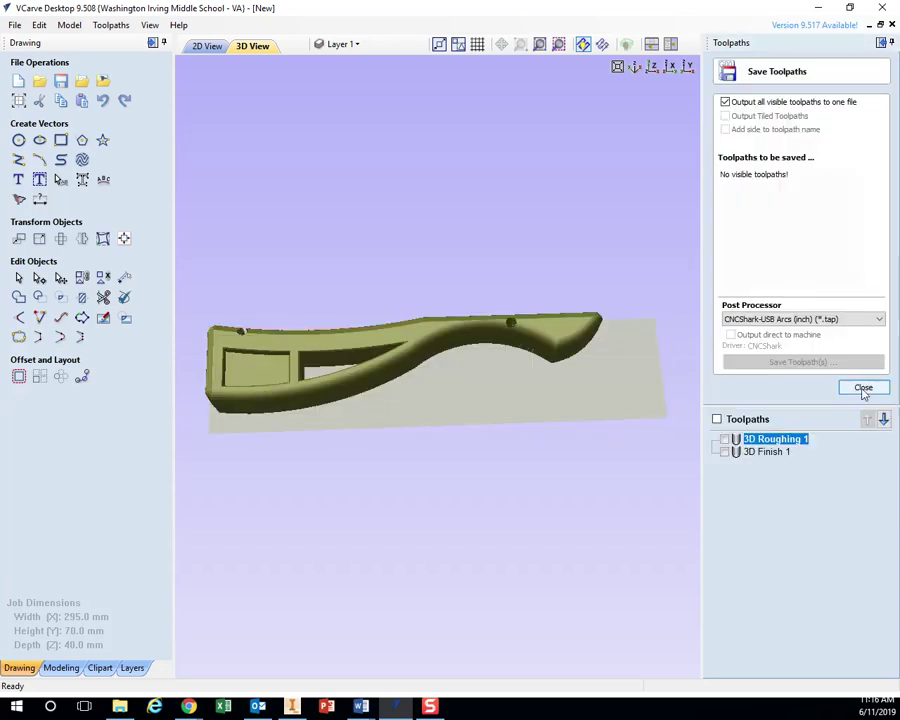
left_click(724, 440)
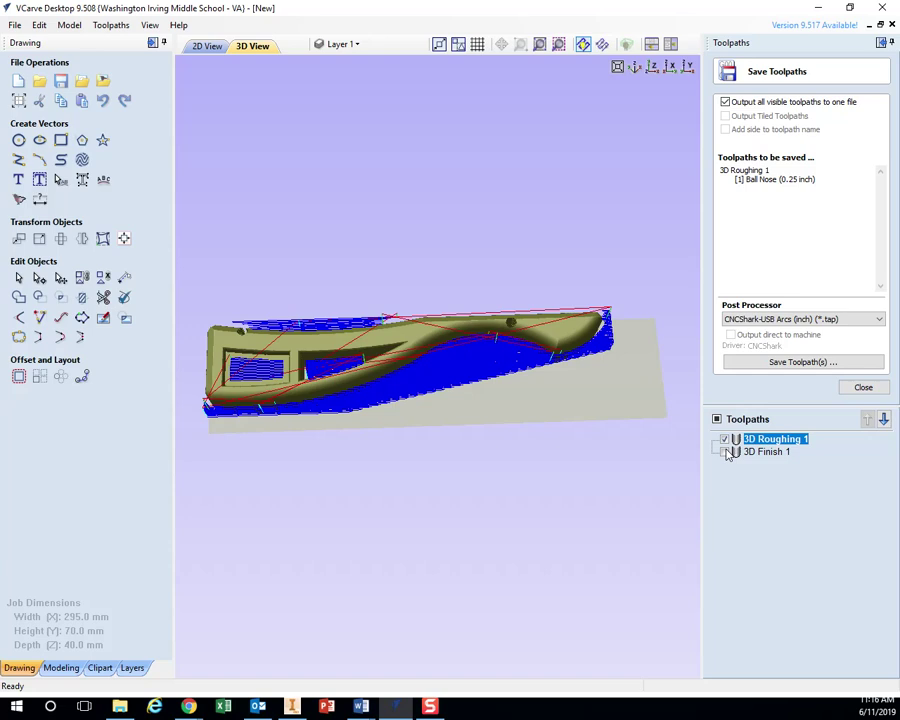
left_click(724, 452)
left_click(760, 363)
type("Dragser")
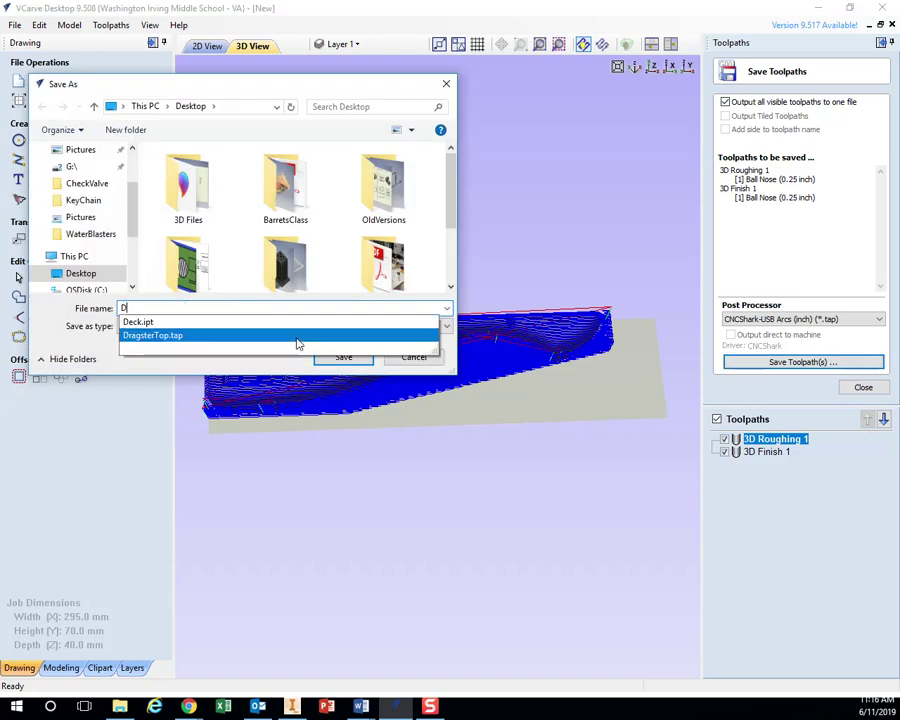
key("BackSpace")
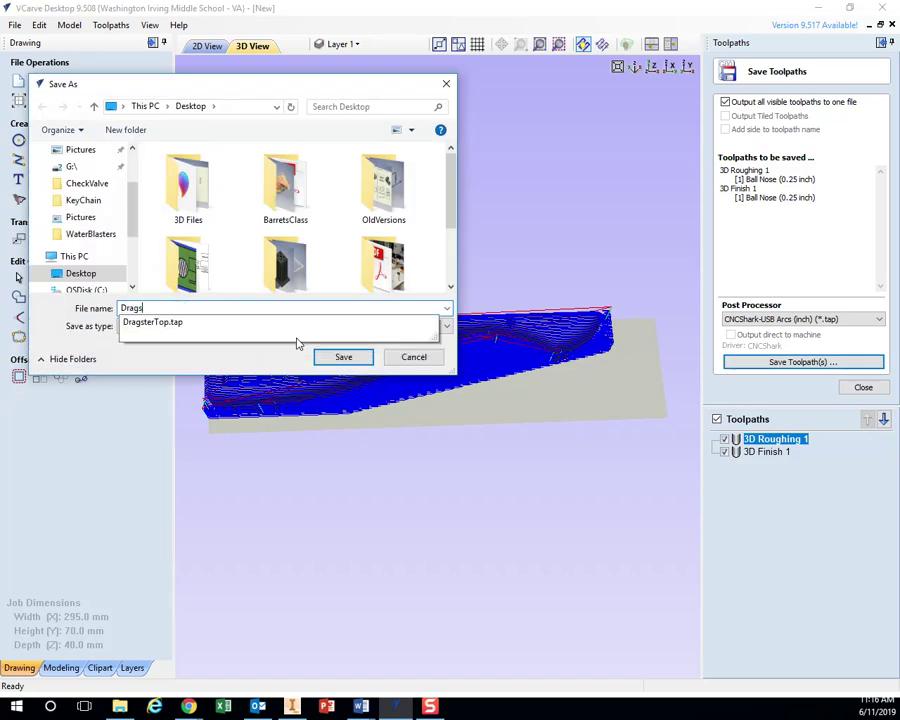
type("terBottom")
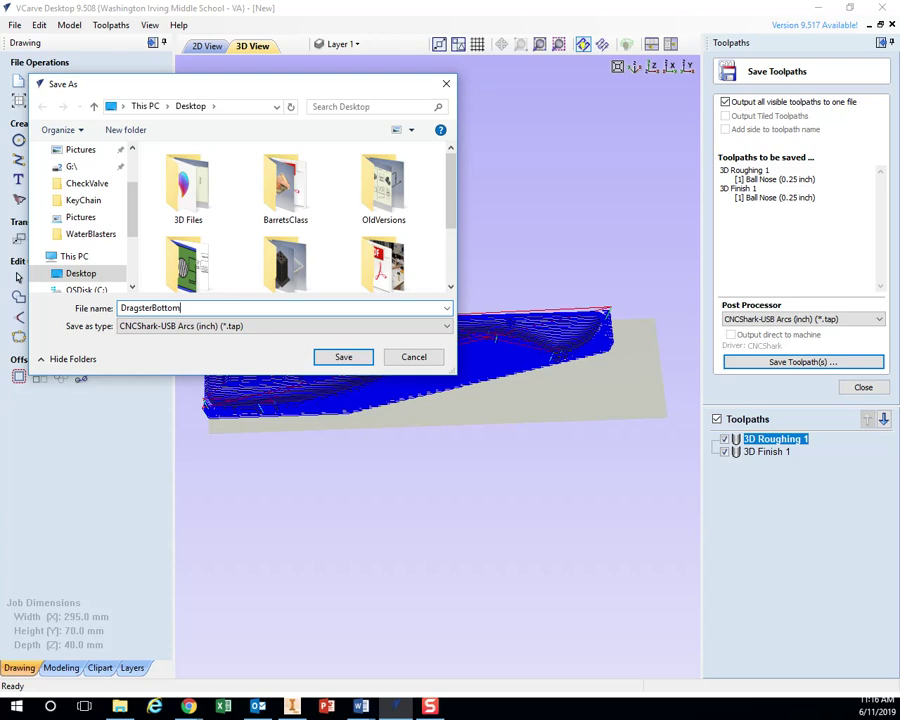
left_click(350, 360)
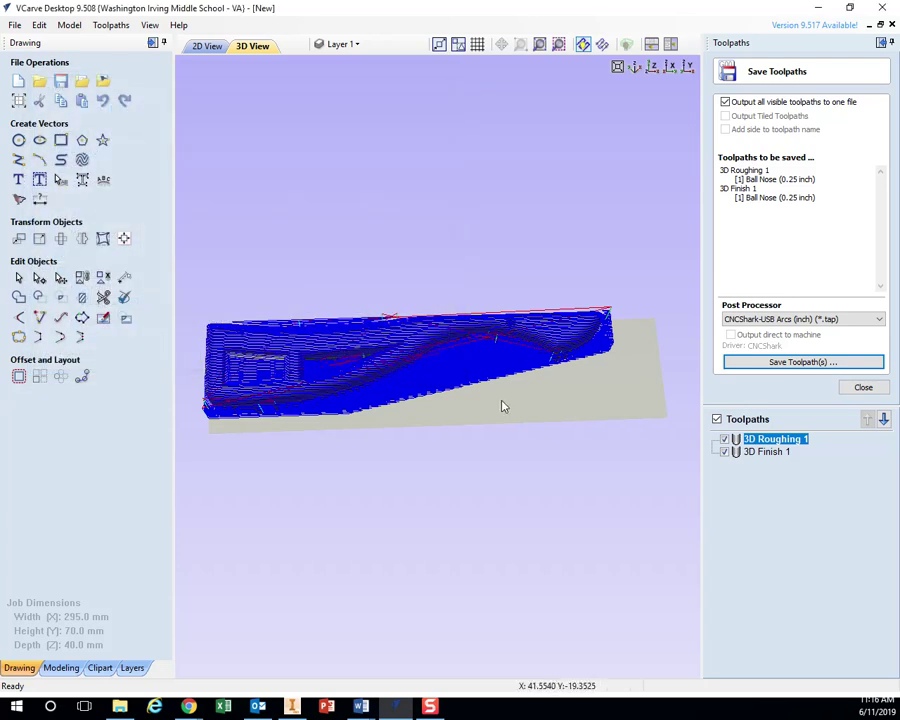
Step: Open Notepad and write "You'll mill out one side. Flip it. Then mill the other side."
left_click(17, 711)
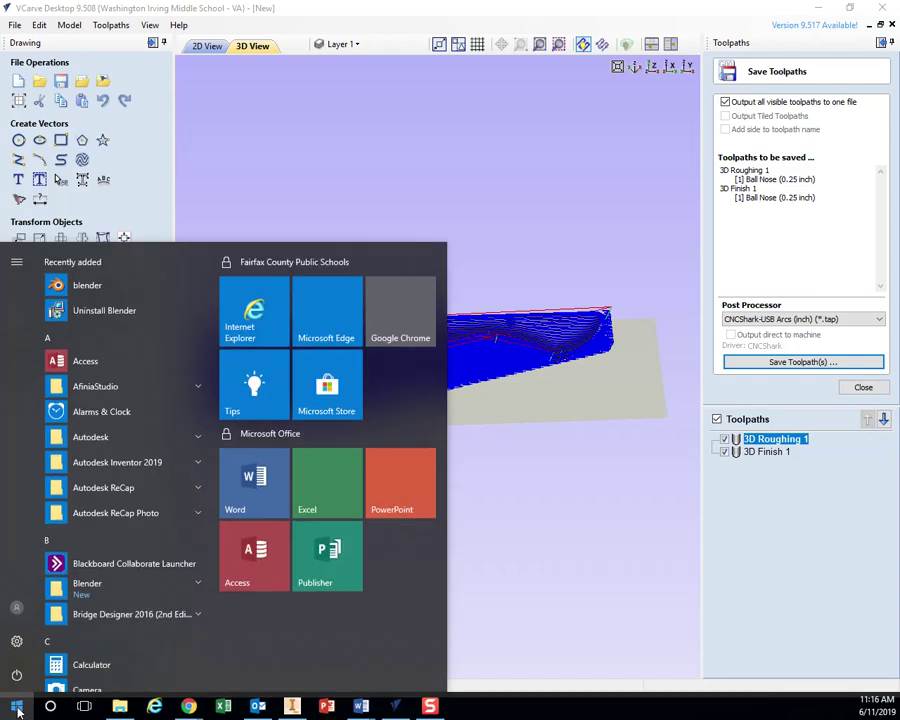
left_click(17, 711)
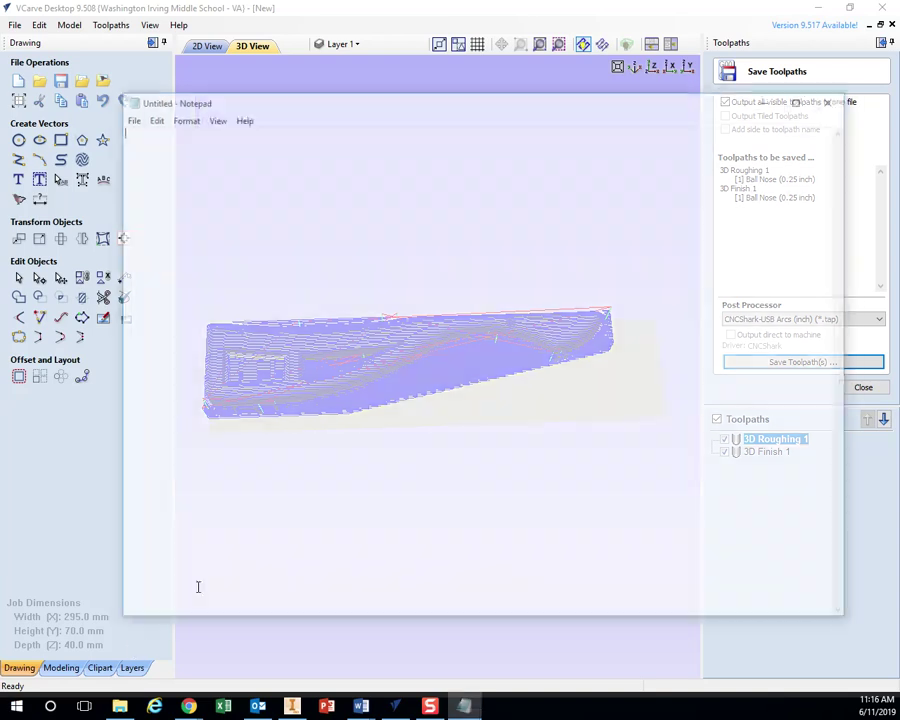
type("You'll mill ou")
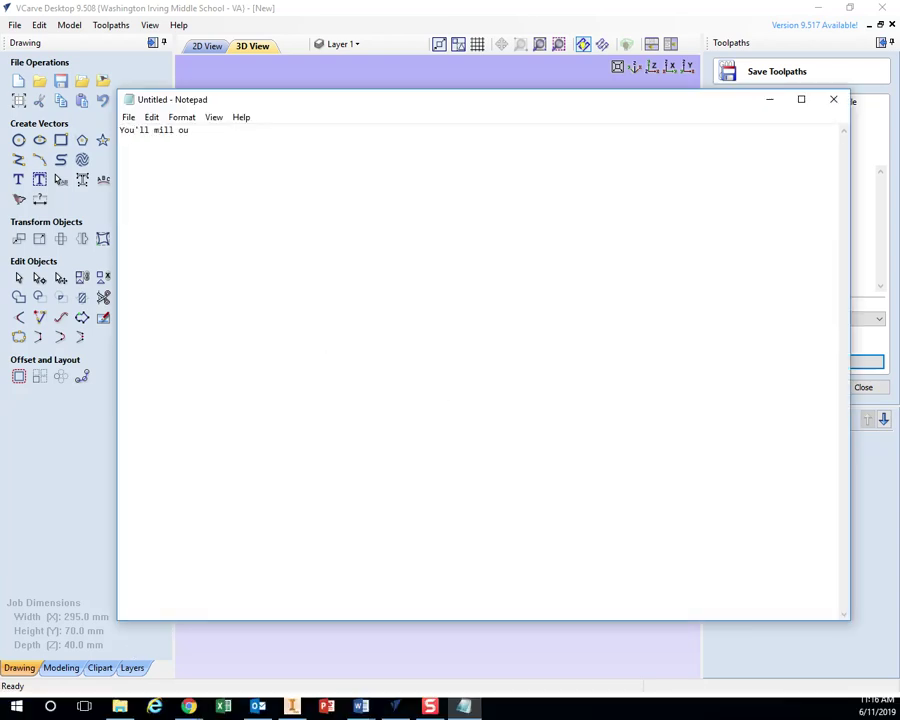
type("t one site")
key("BackSpace")
key("BackSpace")
type("de. Flip it. Then mill the")
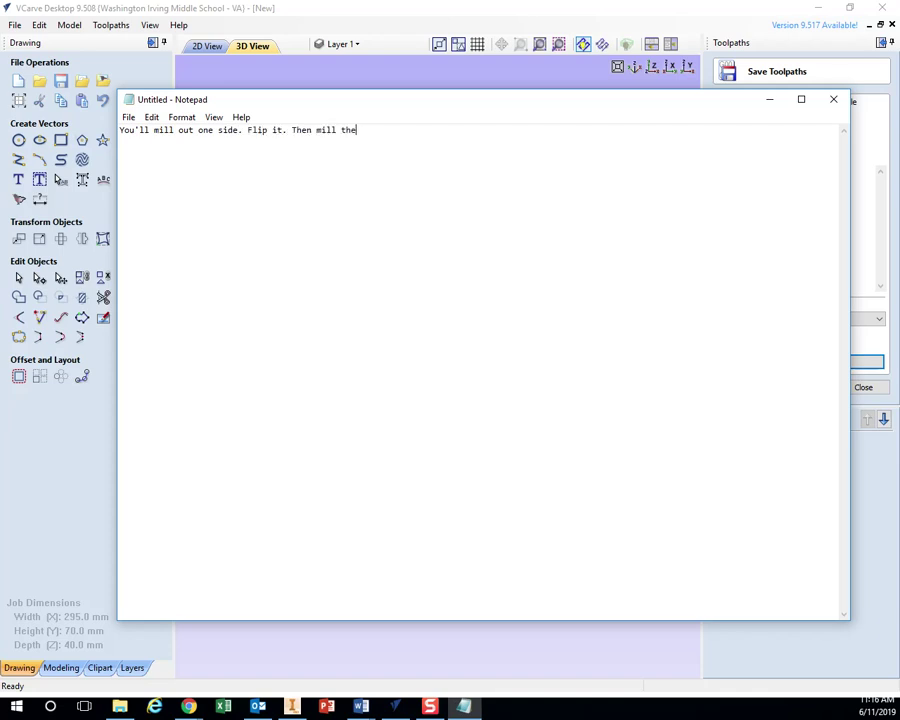
type(" other side.")
key("Return")
Step: Add the note "On the machine, you'll have to zero the bit wherever you tell the computer to zero it." and uncover the toolpath view
type("On the machine, you'll have to ze")
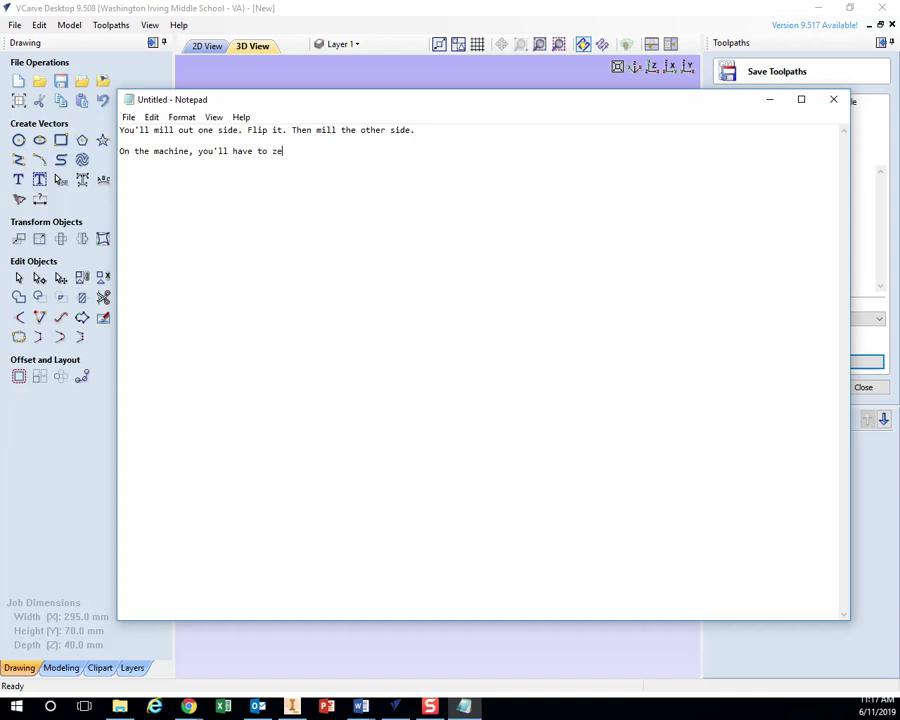
type("ro the bit")
left_click_drag(265, 103, 176, 410)
type("wherever you tell the ")
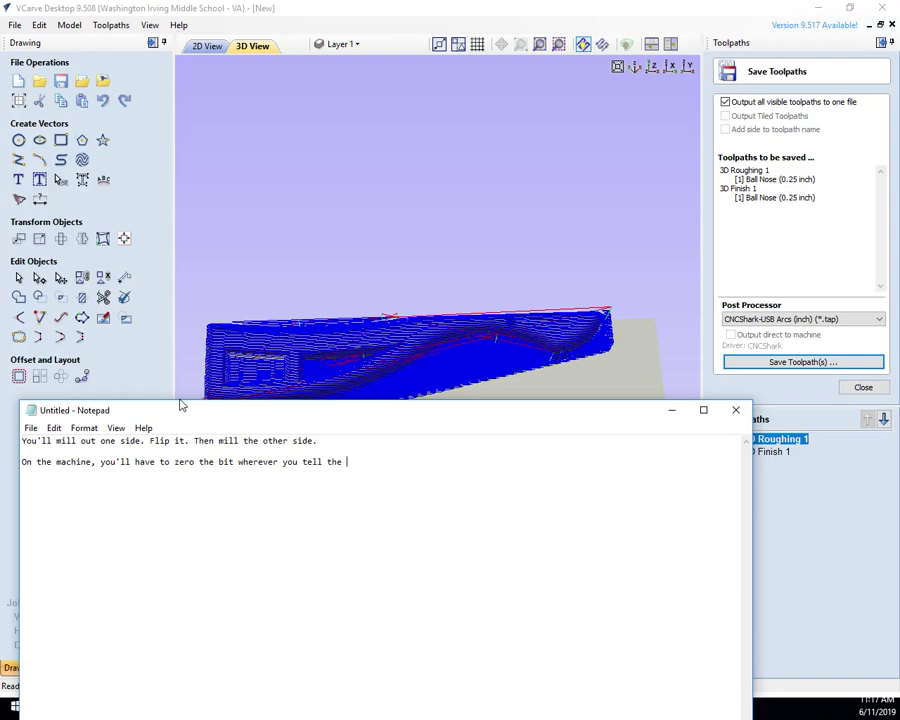
type("computer to zero it. On my example, I f")
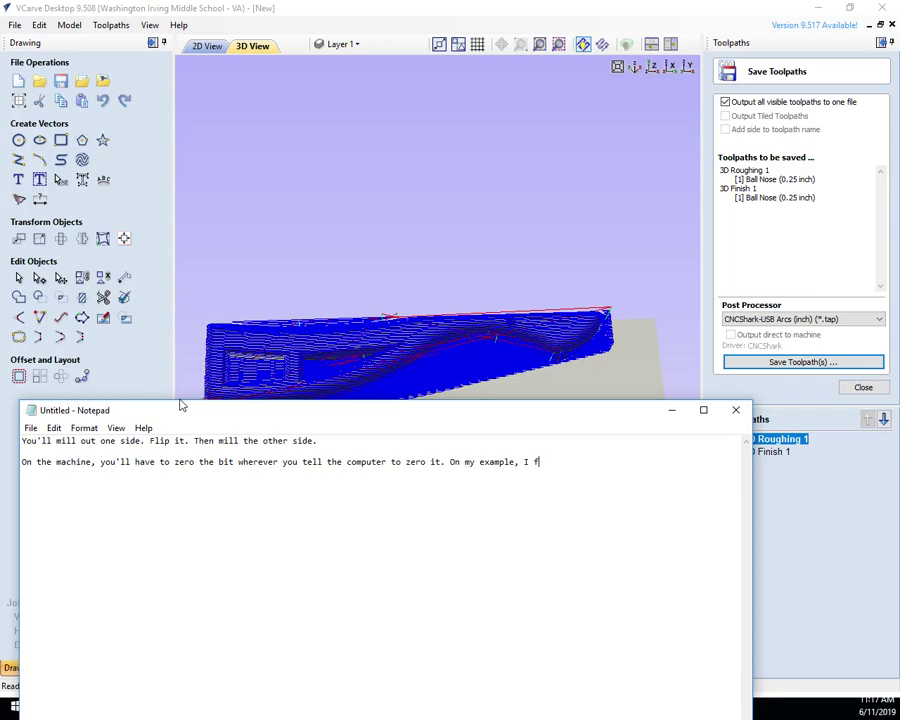